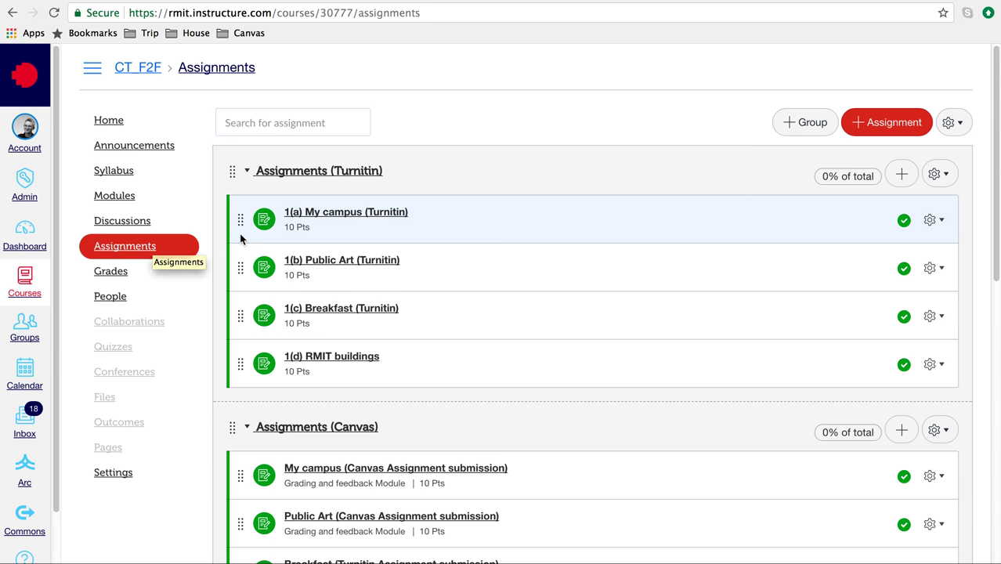
# Step: Open the assignment 1(a) My campus (Turnitin) and go to its list of student submissions
pyautogui.click(350, 219)
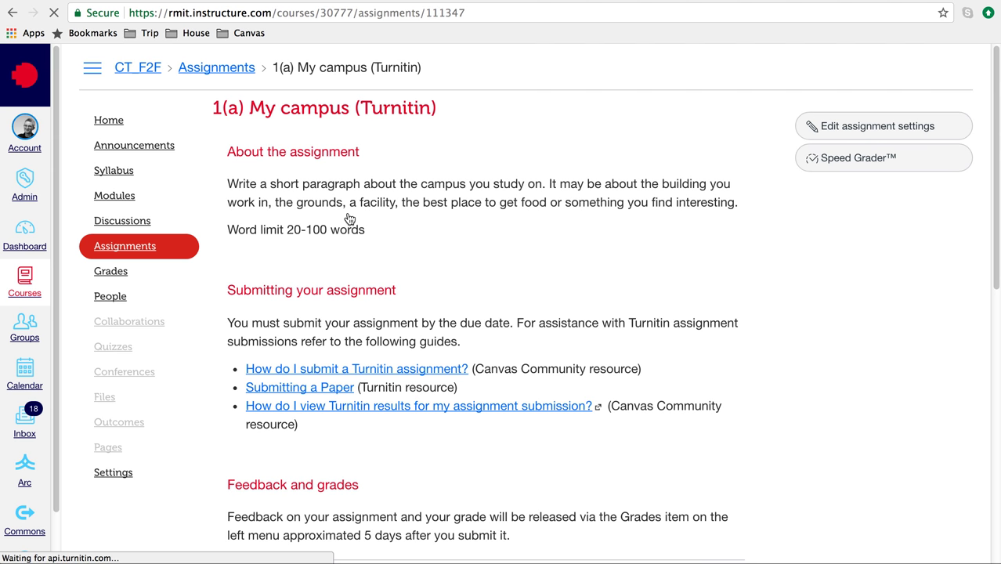
pyautogui.scroll(-1, 997, 206)
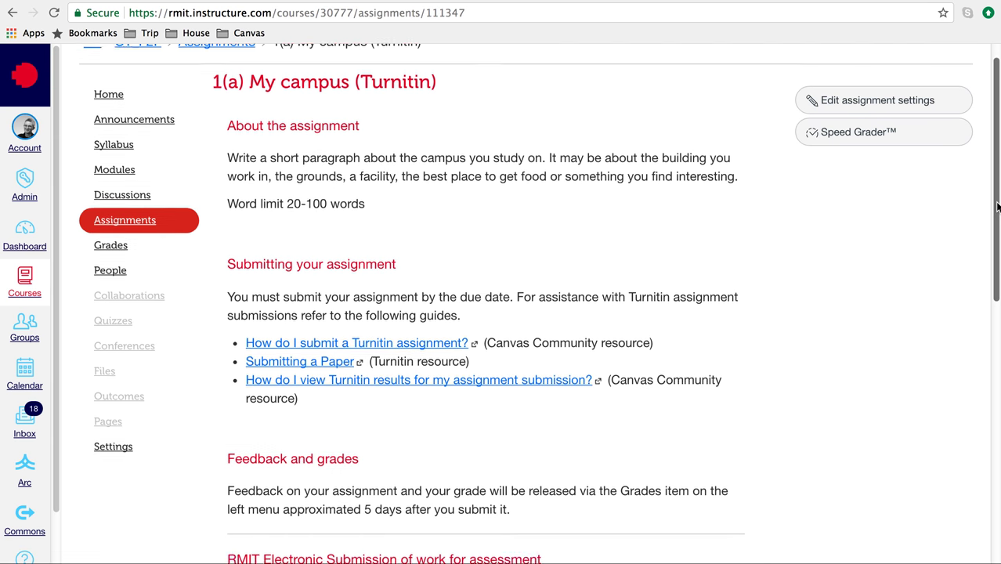
pyautogui.scroll(-10, 997, 206)
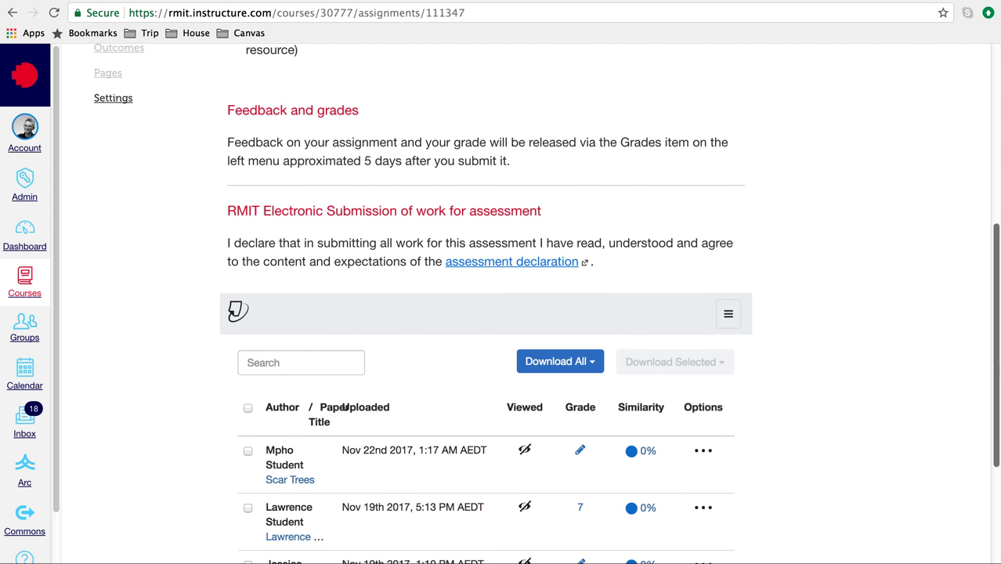
pyautogui.scroll(-6, 546, 303)
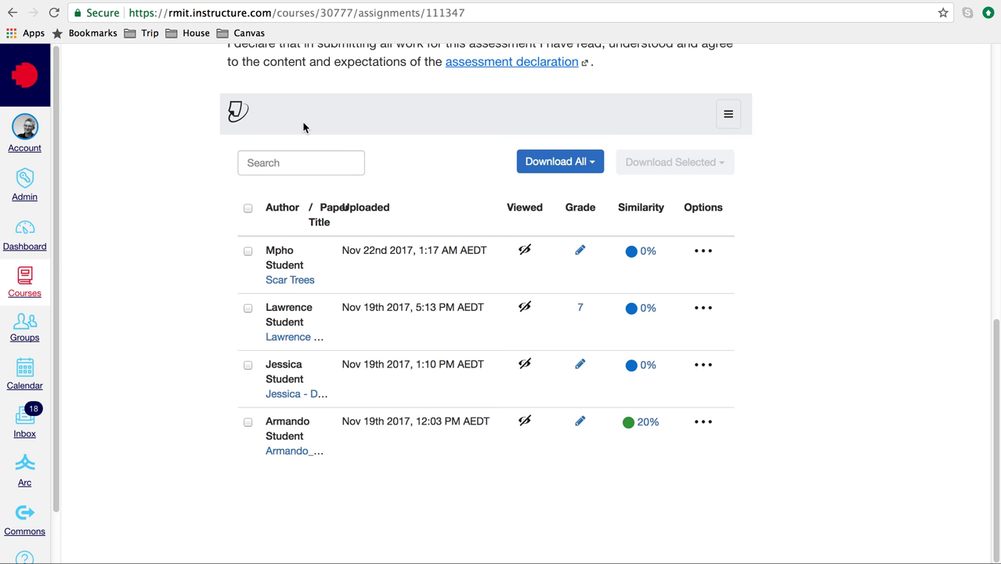
# Step: Examine the bulk download options and the individual options for the Scar Trees submission
pyautogui.click(596, 169)
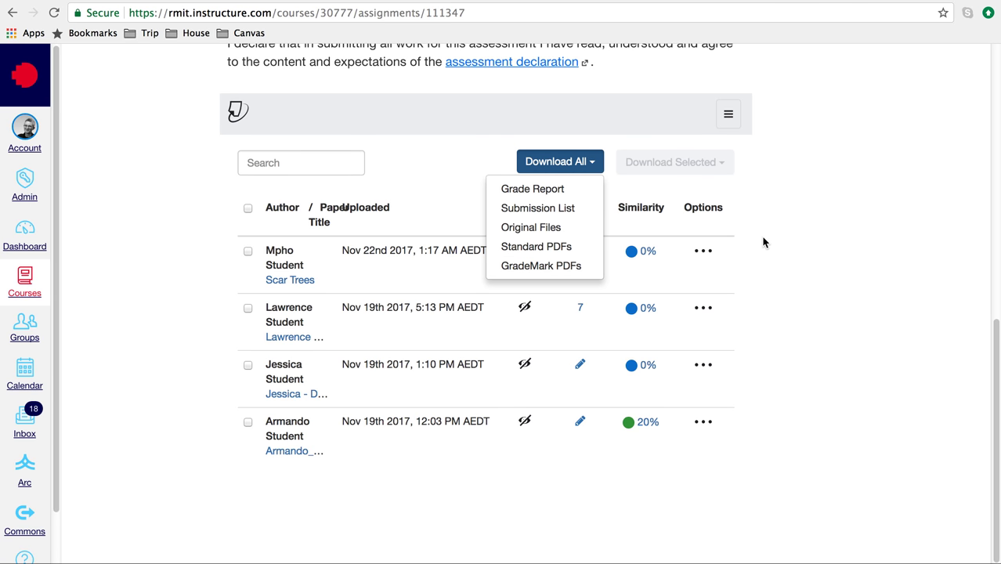
pyautogui.click(520, 154)
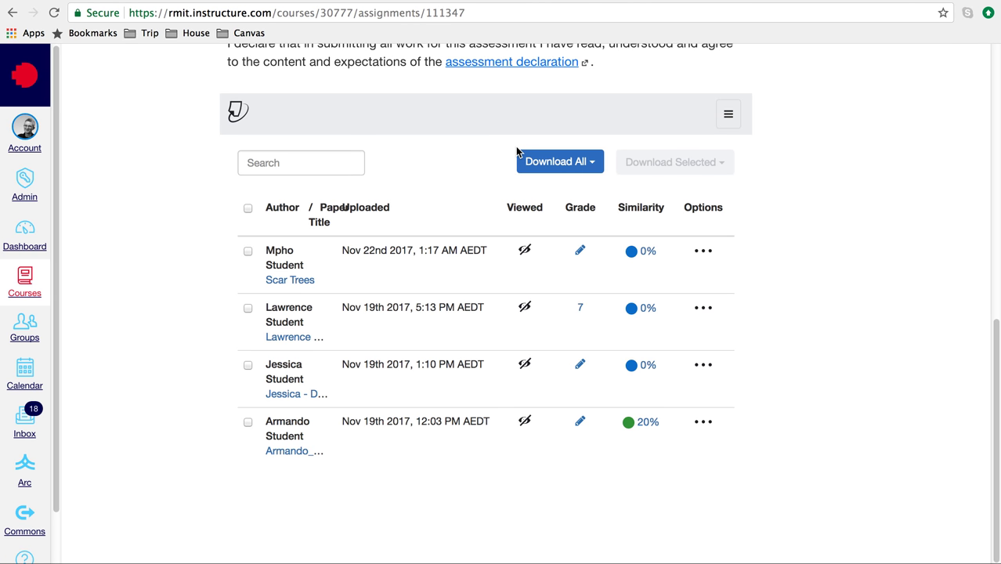
pyautogui.click(705, 252)
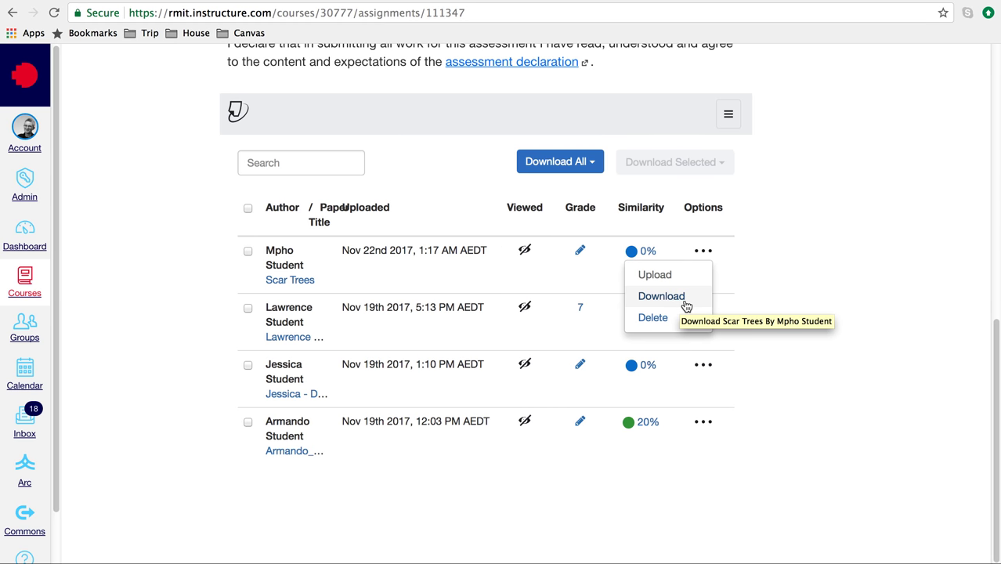
pyautogui.click(754, 283)
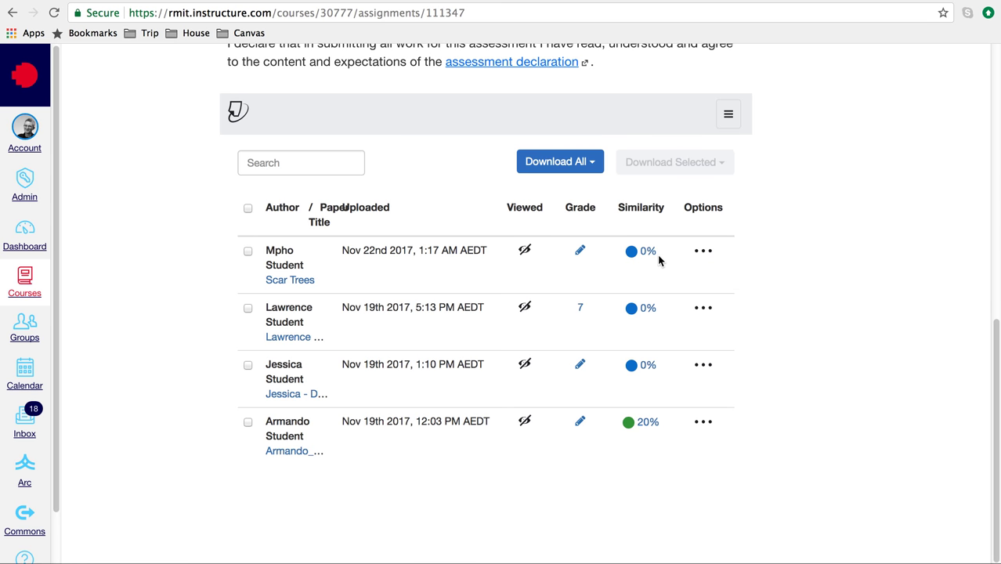
# Step: Open the submission with the 20% similarity score for grading in Feedback Studio
pyautogui.click(580, 424)
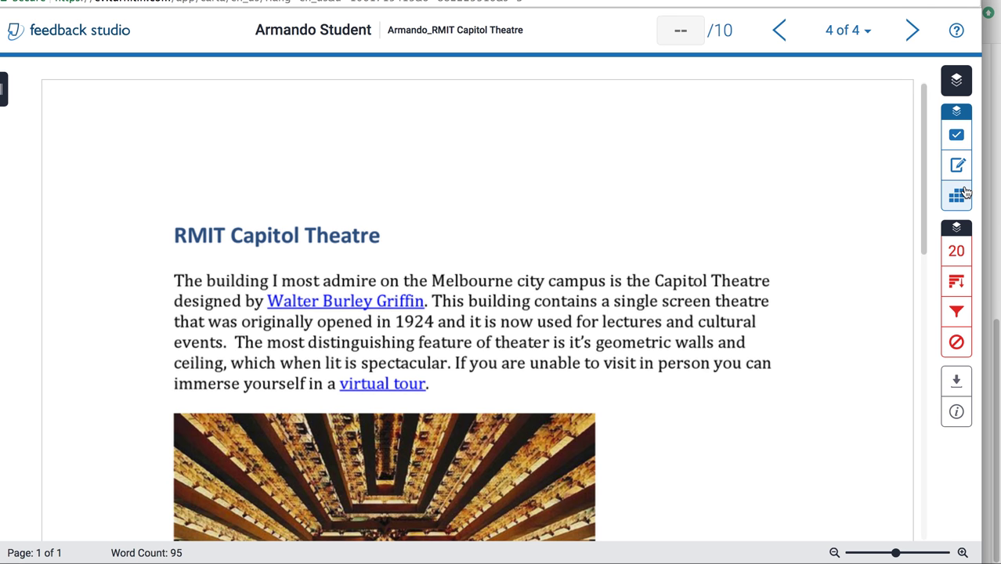
# Step: Try switching the Grading and Similarity layers on and off, leaving only Grading active
pyautogui.click(957, 81)
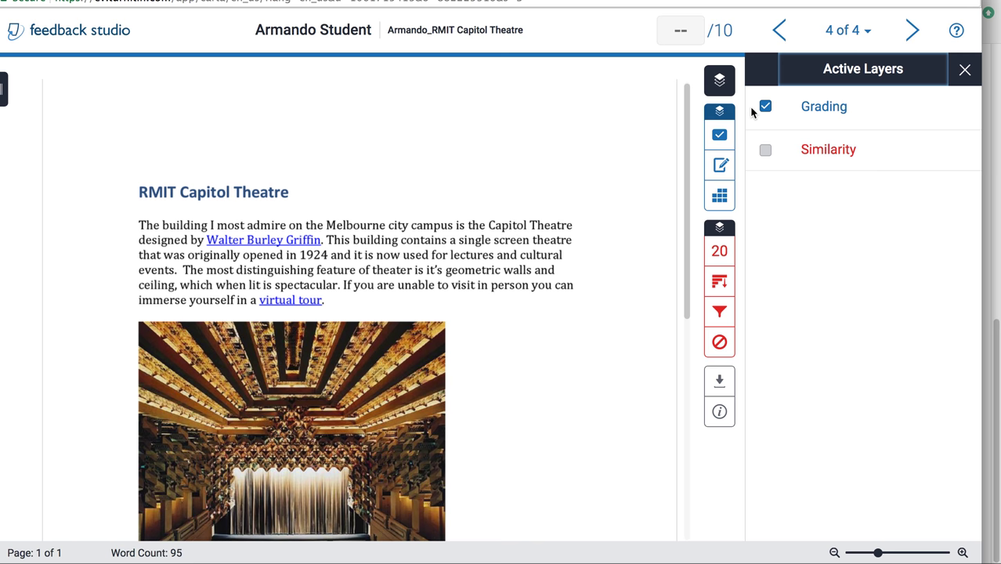
pyautogui.click(767, 151)
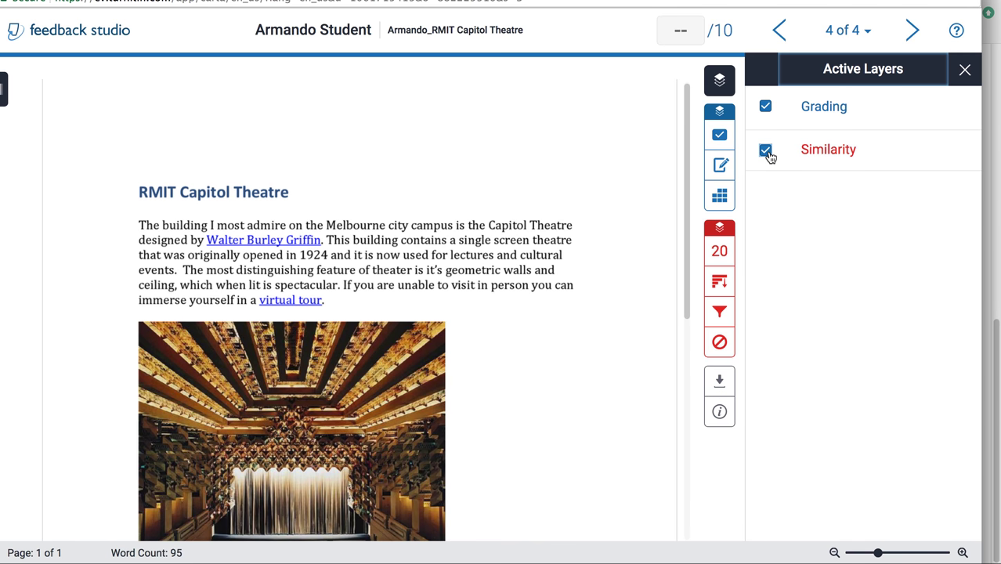
pyautogui.click(767, 151)
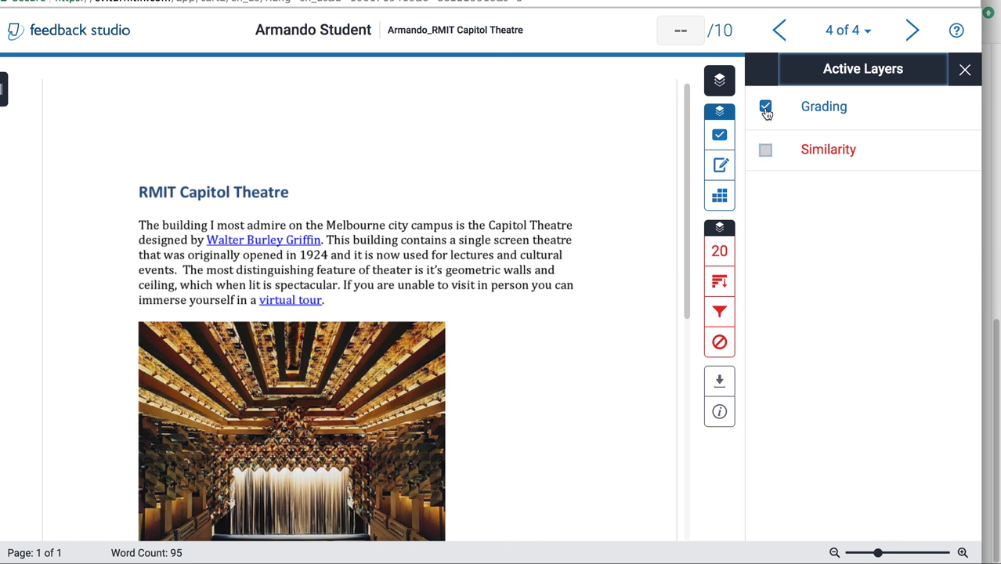
pyautogui.click(765, 108)
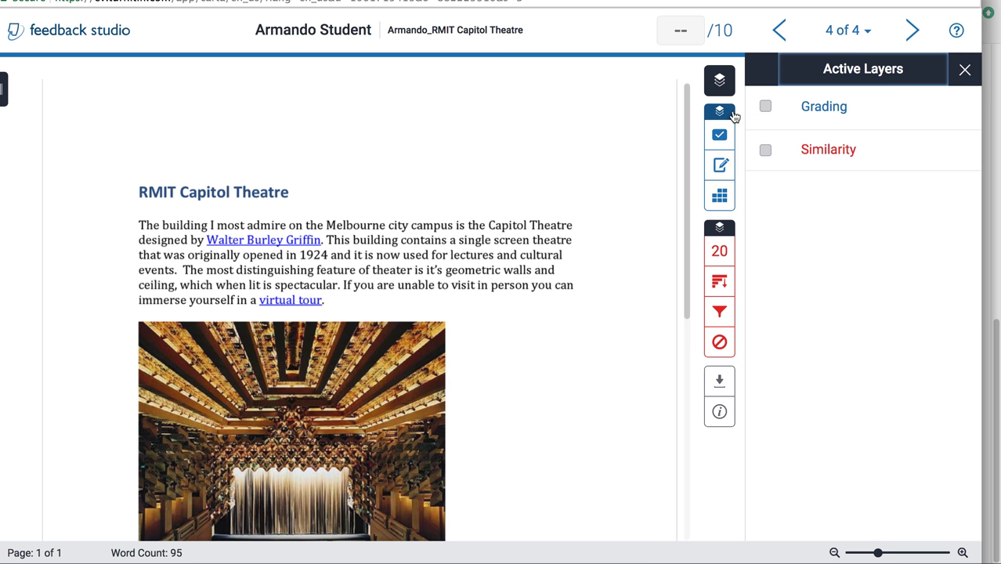
pyautogui.click(727, 116)
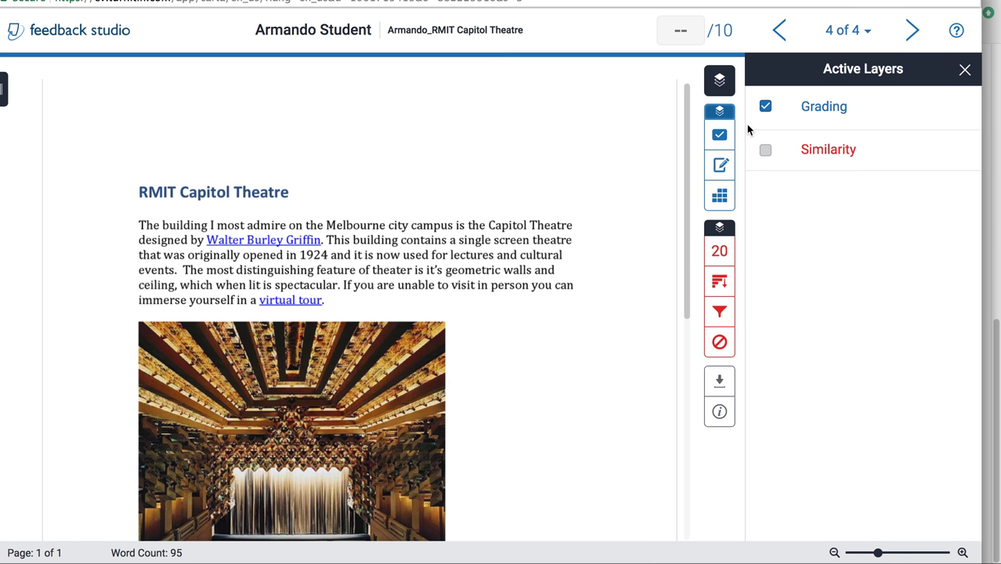
pyautogui.click(765, 107)
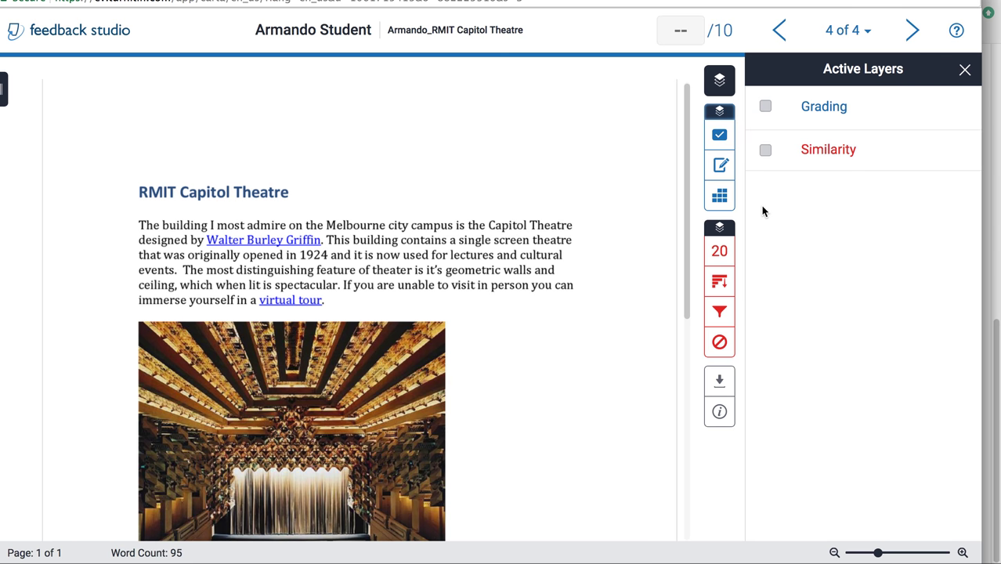
pyautogui.click(729, 228)
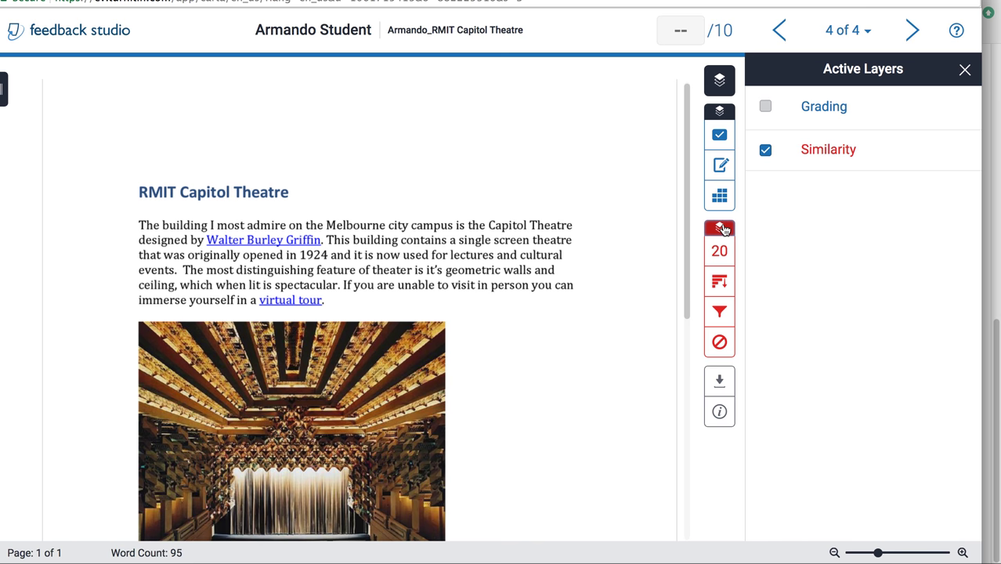
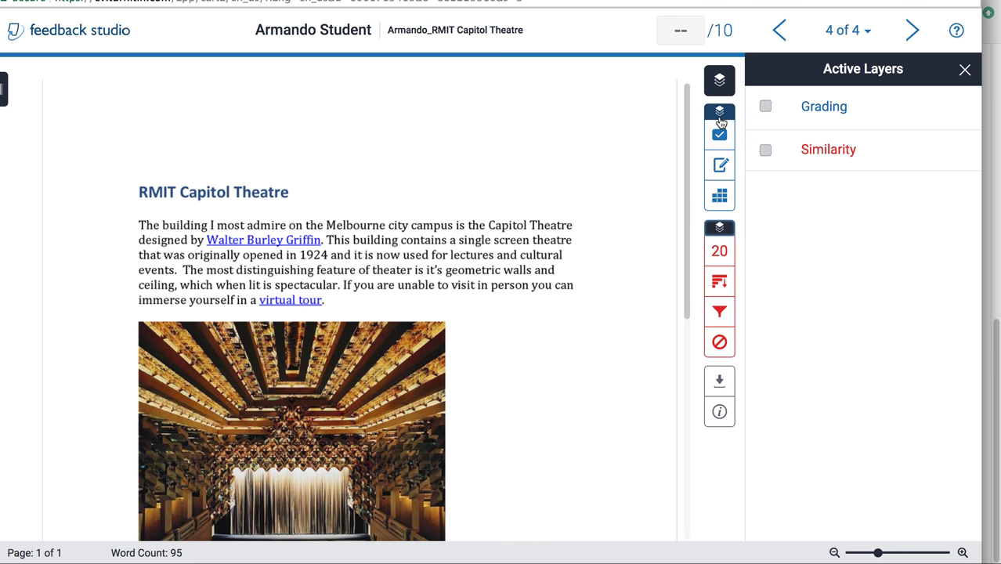
pyautogui.click(719, 114)
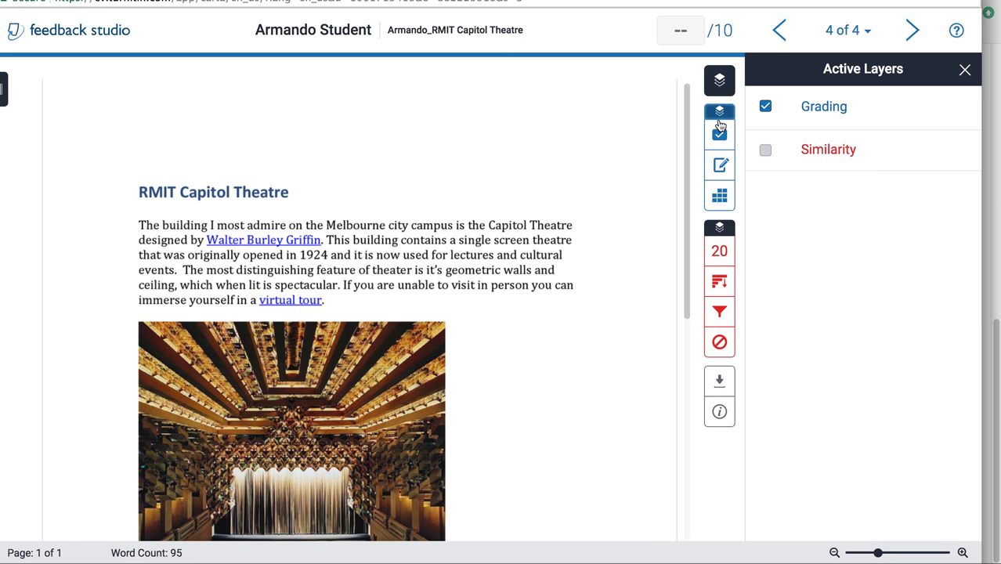
# Step: Place an Improper Citation QuickMark above the end of the paper's first text line and check its comment
pyautogui.click(721, 135)
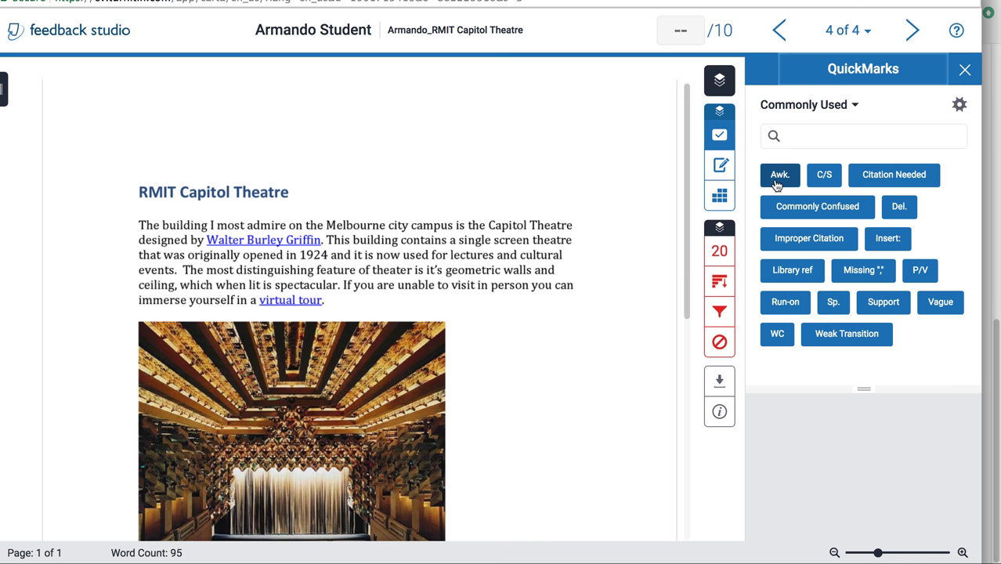
pyautogui.moveTo(777, 183)
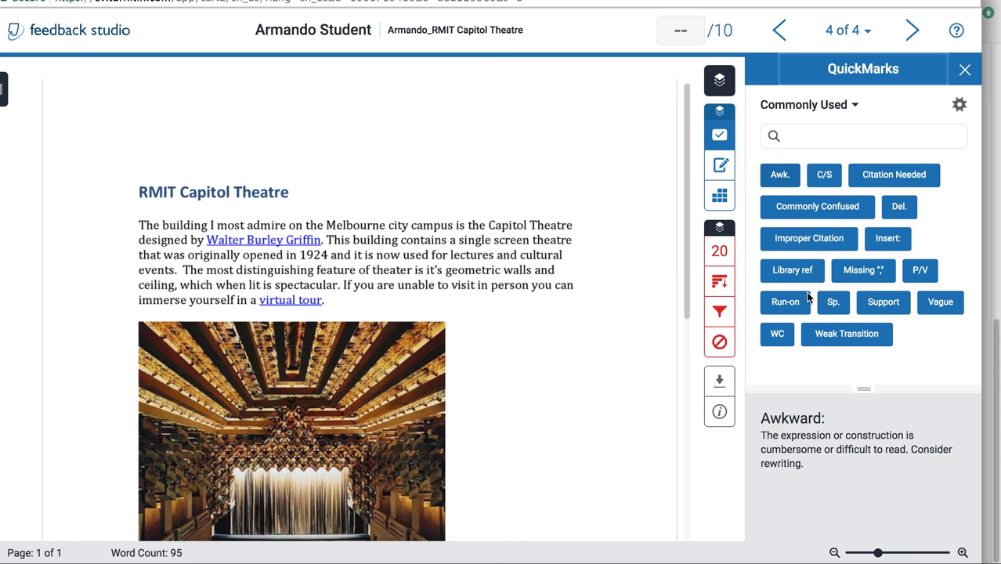
pyautogui.moveTo(811, 210)
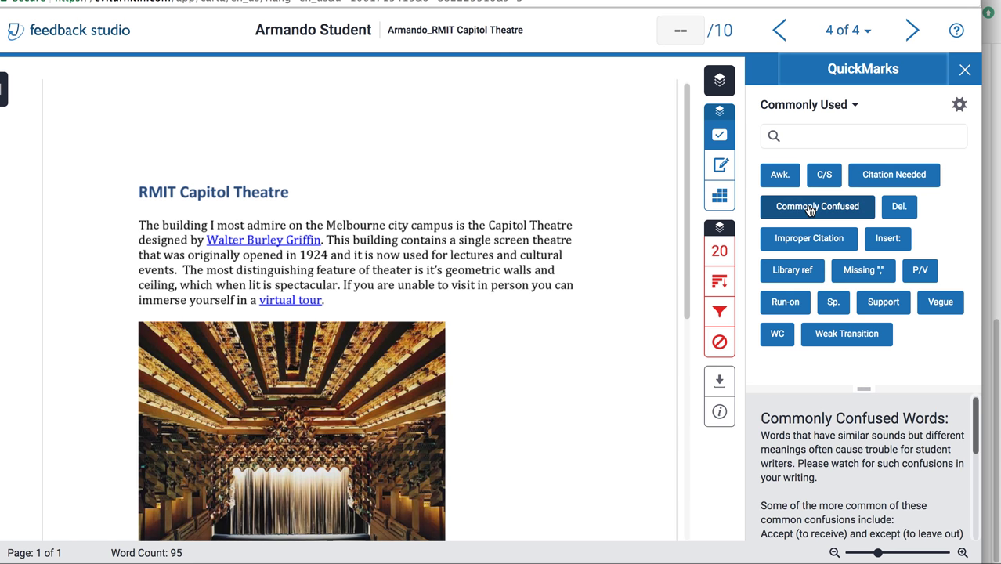
pyautogui.moveTo(788, 274)
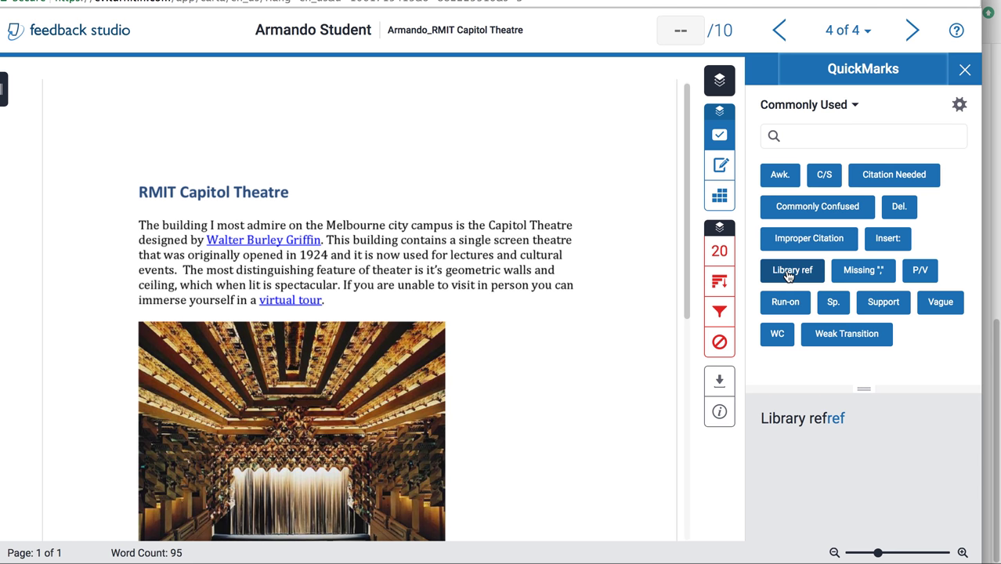
pyautogui.moveTo(802, 248)
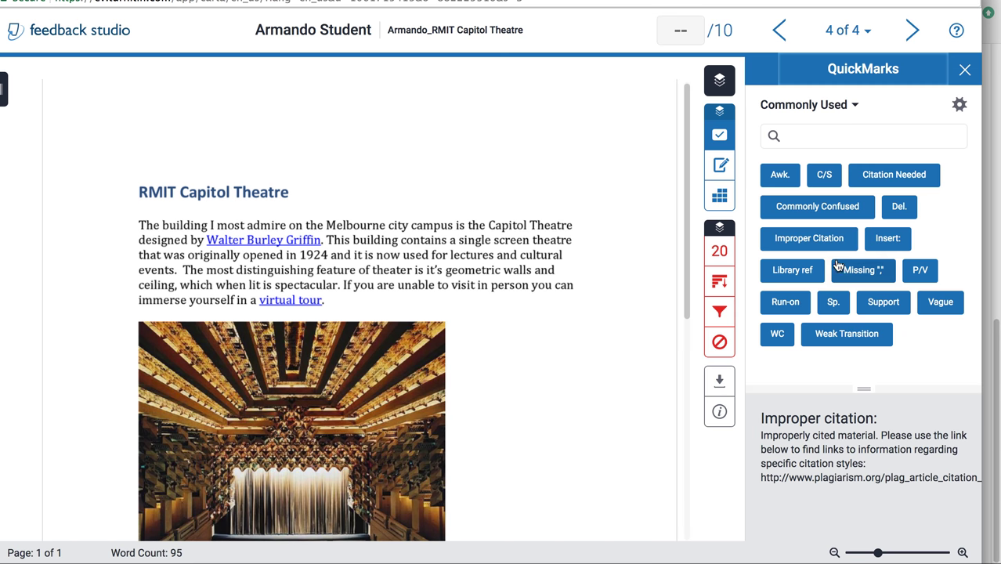
pyautogui.moveTo(821, 244); pyautogui.dragTo(505, 209)
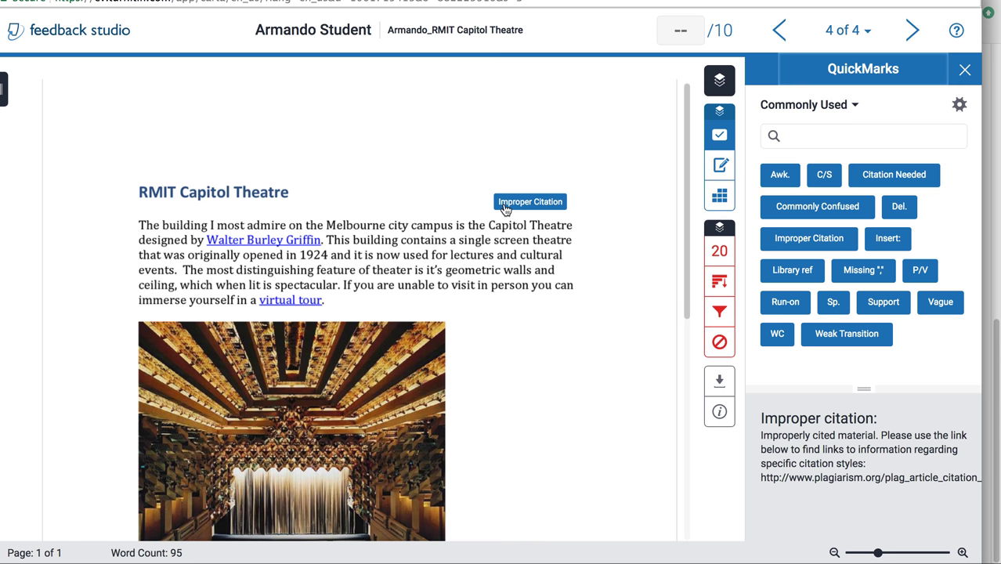
pyautogui.click(522, 205)
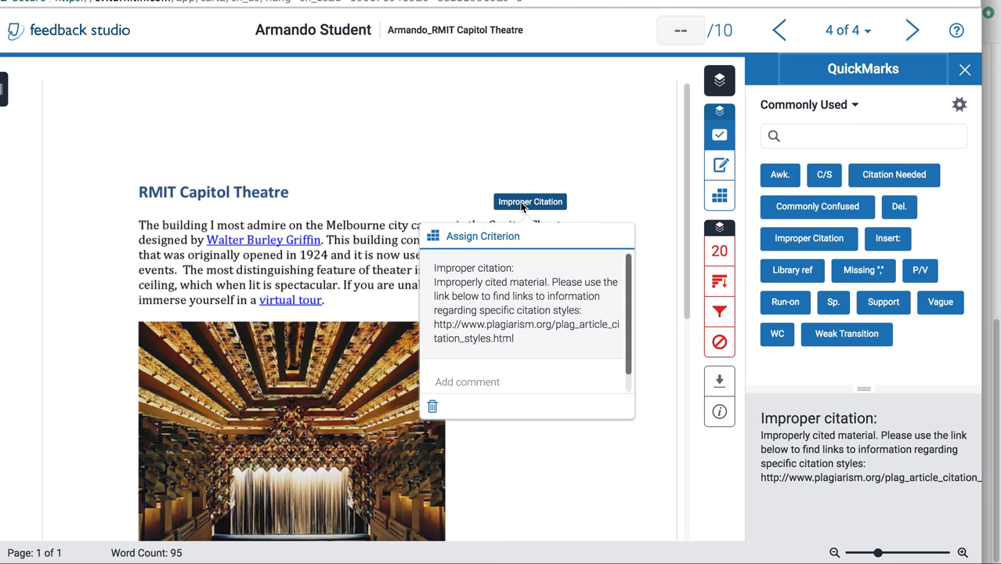
pyautogui.click(608, 202)
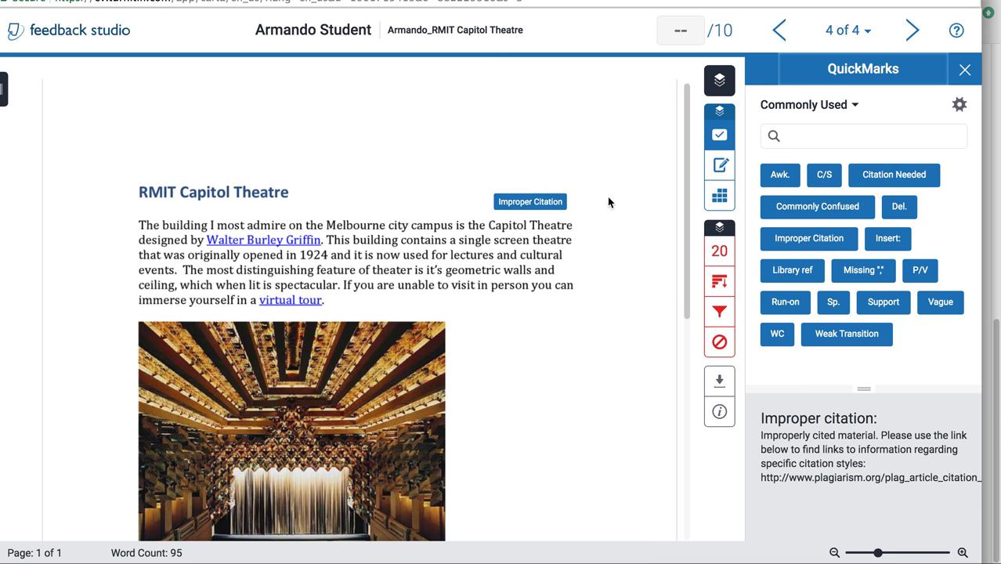
# Step: Add the text comment "Great work well done" to the paper's feedback summary
pyautogui.click(721, 167)
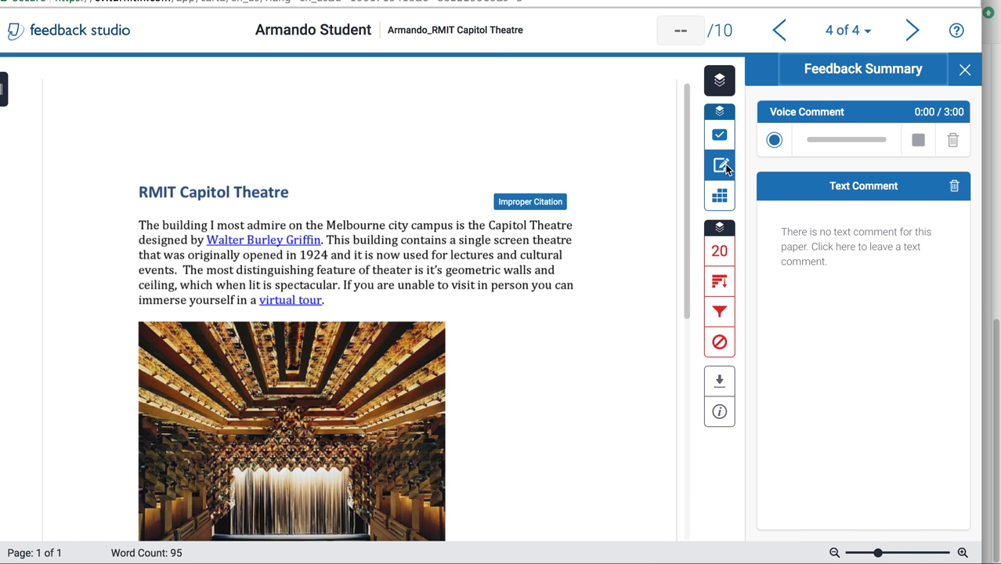
pyautogui.click(805, 247)
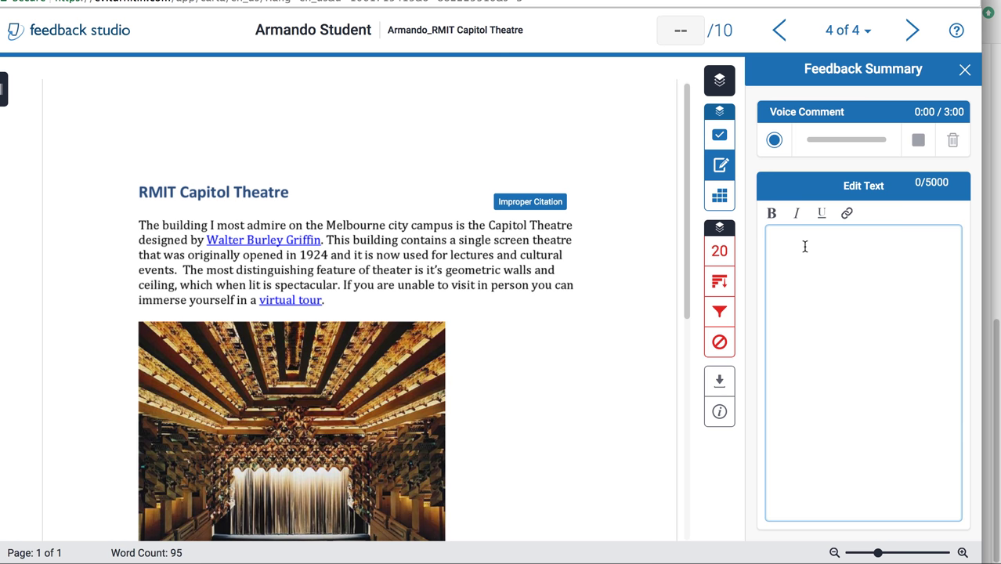
pyautogui.write('Great work well done')
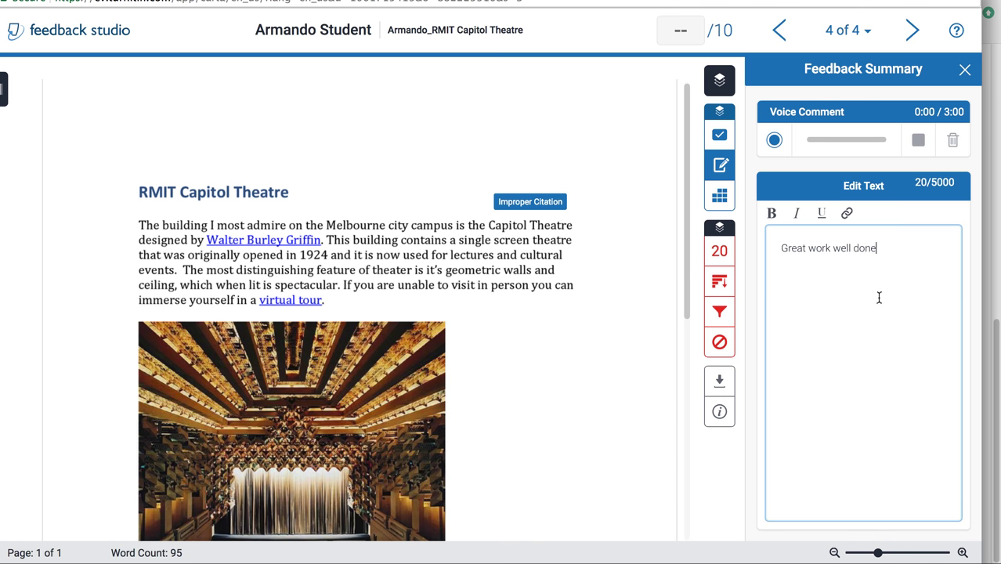
# Step: Score the paper with the OS Rubric, giving 4 (Very good) for both Introduction and Presentation
pyautogui.click(722, 199)
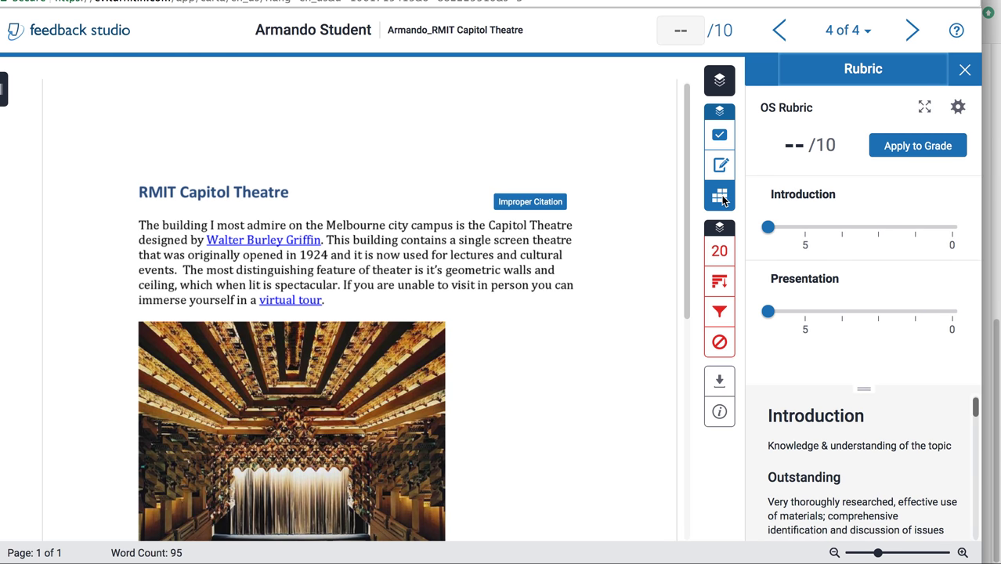
pyautogui.click(806, 229)
pyautogui.click(839, 228)
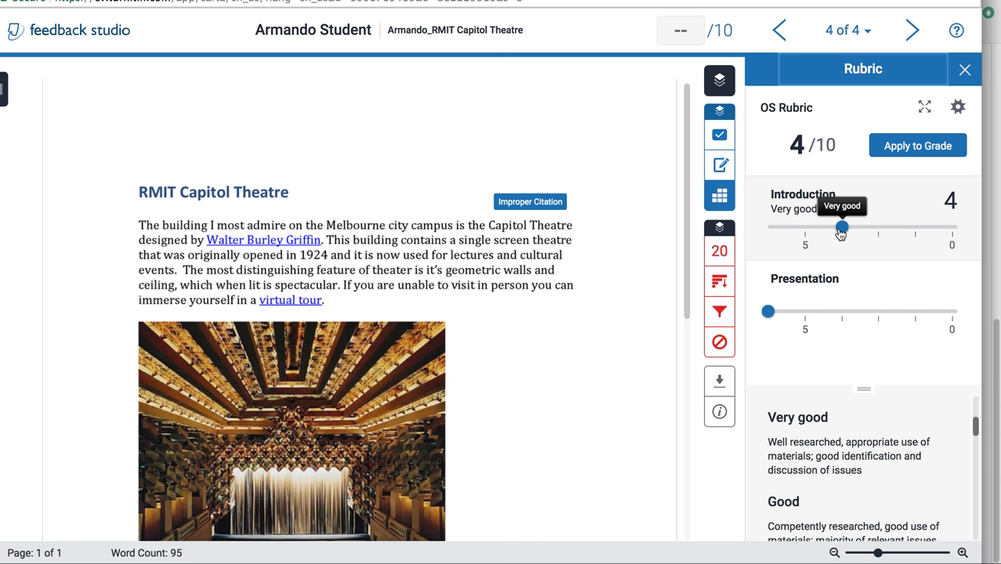
pyautogui.click(879, 316)
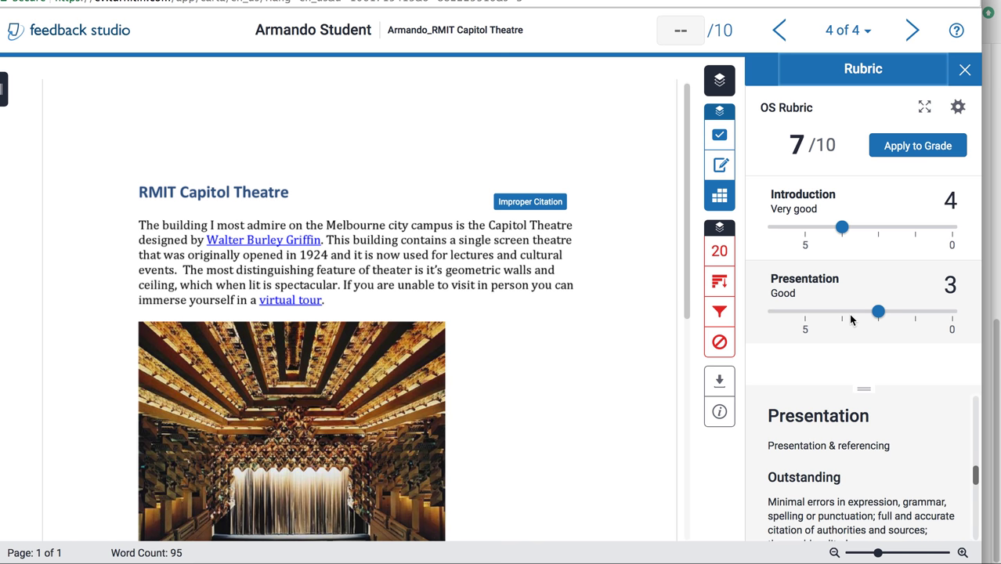
pyautogui.click(915, 316)
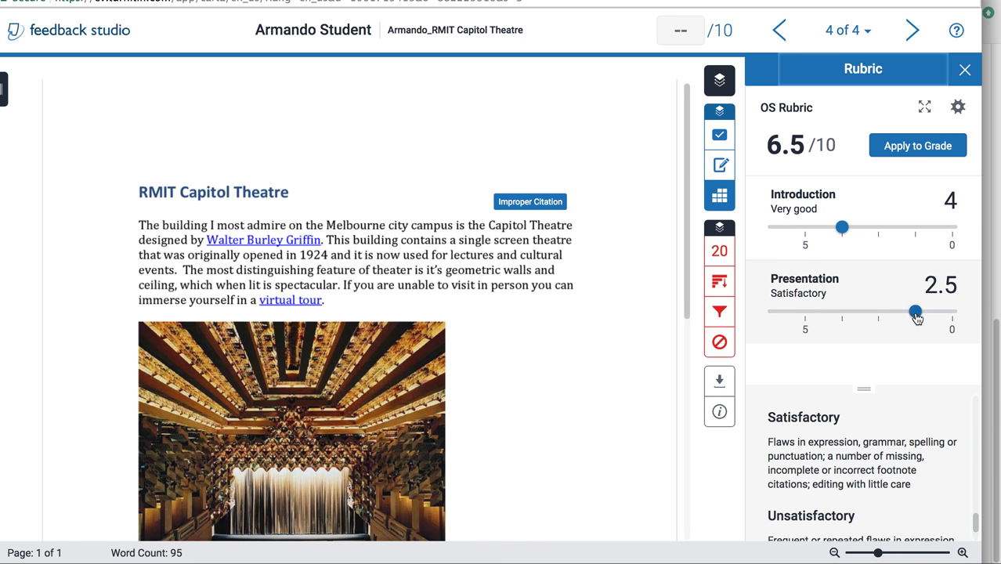
pyautogui.moveTo(902, 317); pyautogui.dragTo(858, 315)
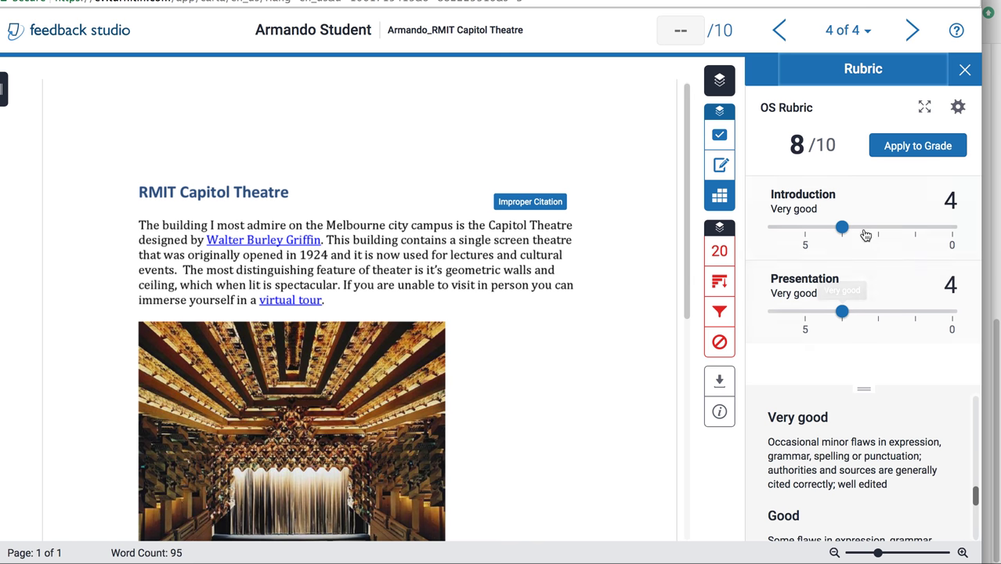
pyautogui.moveTo(880, 233)
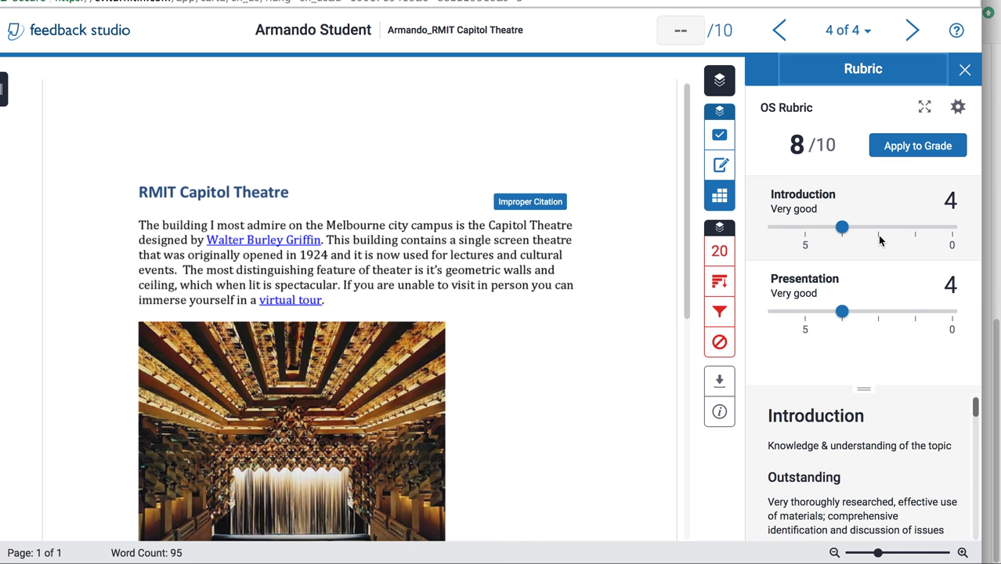
# Step: Set the rubric's Introduction score to 3 (Good) and apply the rubric total to the paper's grade
pyautogui.click(879, 228)
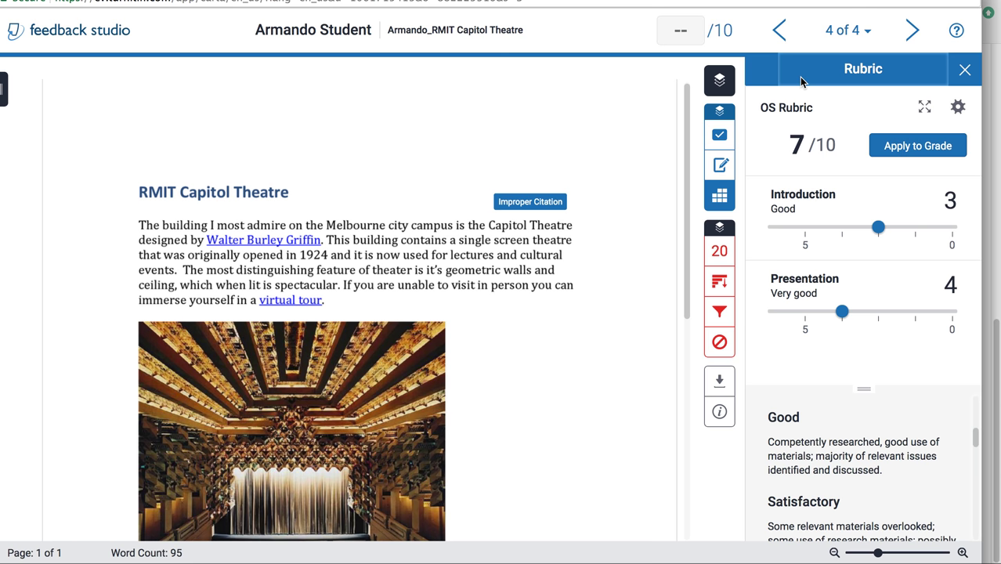
pyautogui.click(906, 149)
# Step: Look over the Commonly Used QuickMarks offered for a spot above the paper's heading, without placing one
pyautogui.click(478, 163)
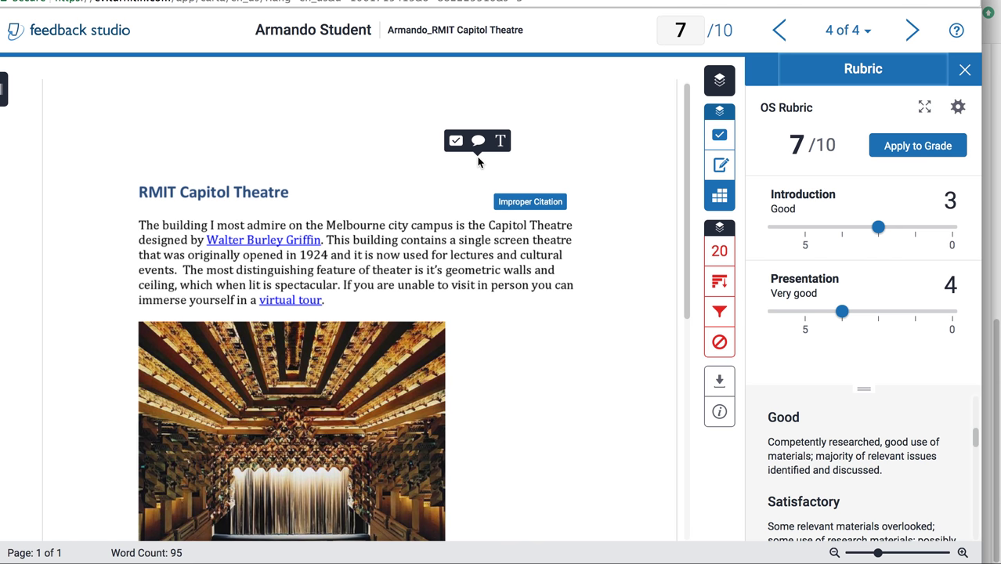
pyautogui.click(455, 141)
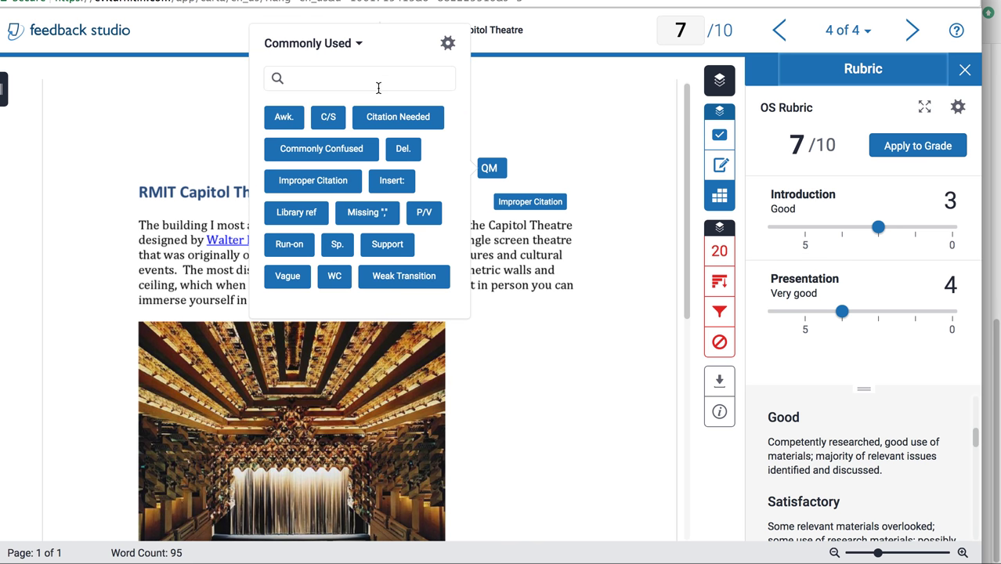
pyautogui.click(522, 148)
# Step: Place an empty comment bubble in the blank area above the paper's heading and close its editor
pyautogui.click(465, 145)
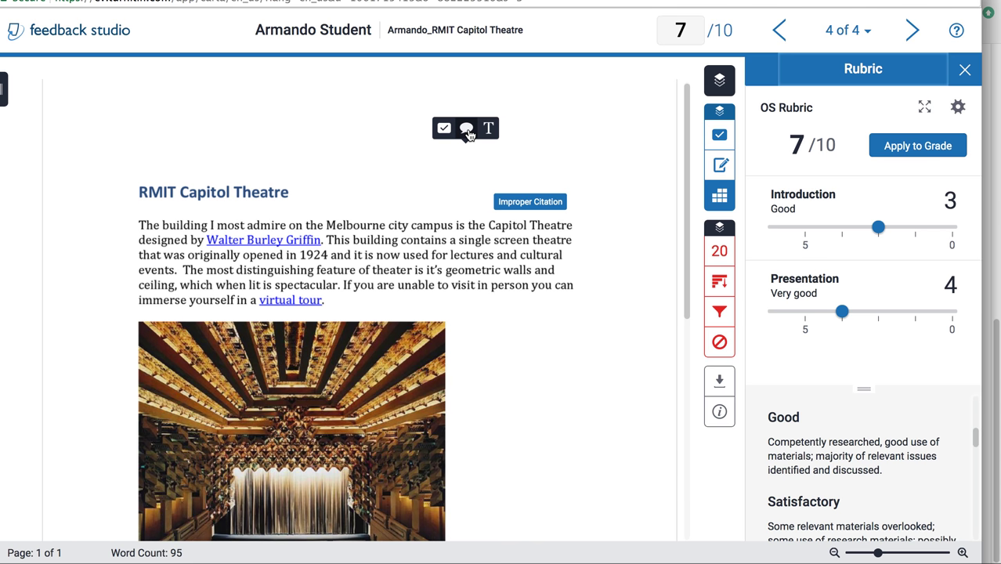
pyautogui.click(467, 129)
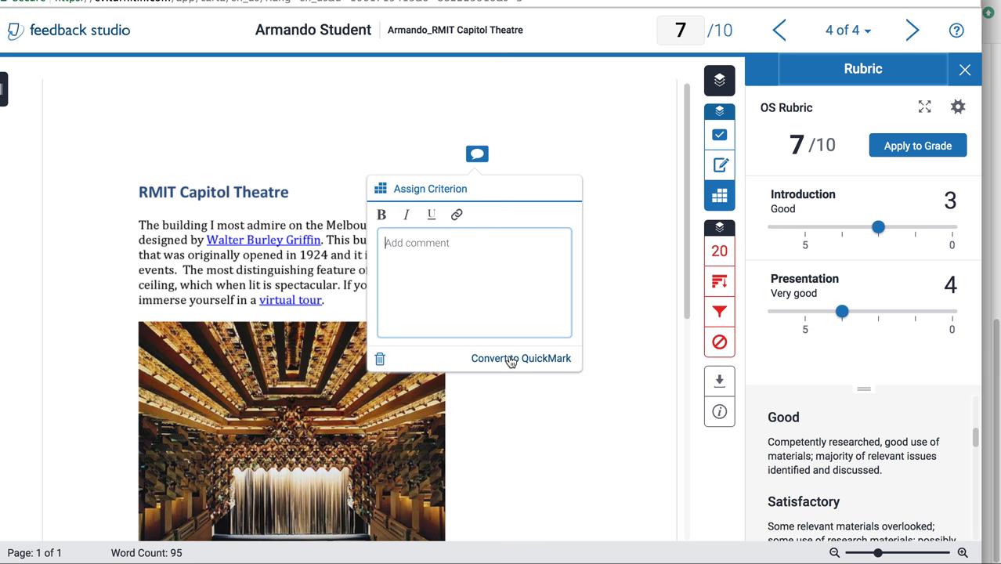
pyautogui.rightClick(573, 166)
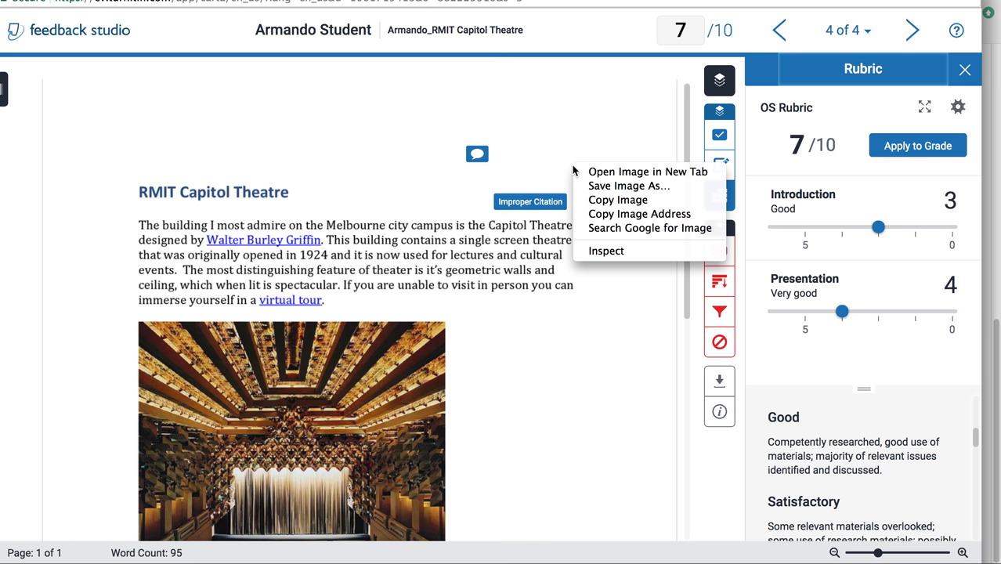
pyautogui.click(549, 152)
# Step: Add the inline text comment "well done" beside the comment bubble above the paper's heading
pyautogui.click(516, 148)
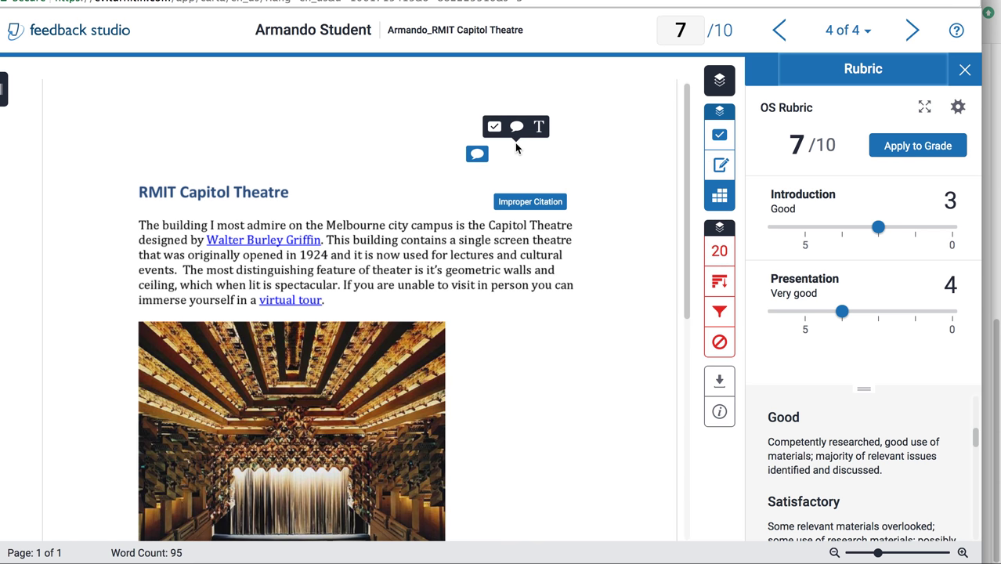
pyautogui.click(540, 129)
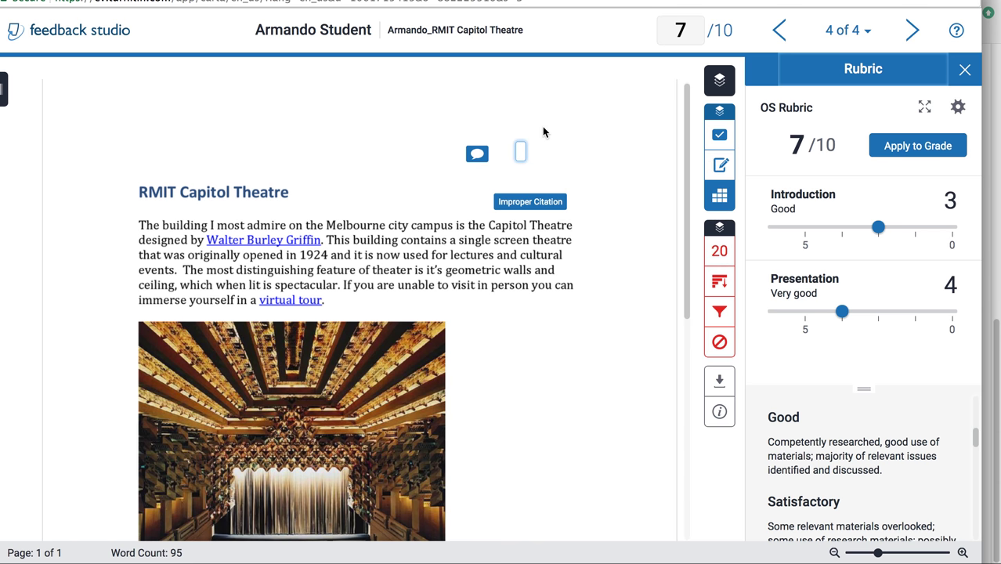
pyautogui.write('well ')
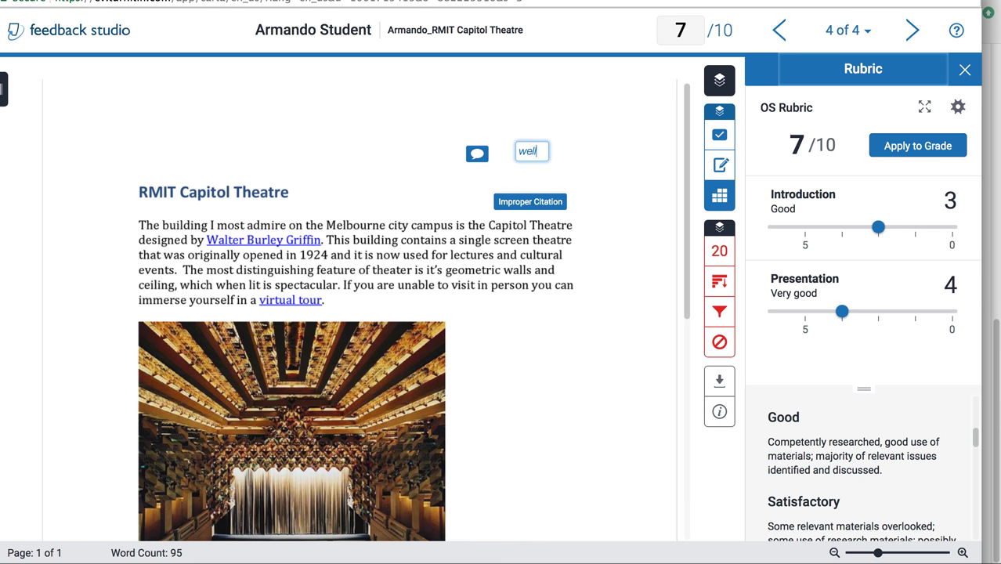
pyautogui.write('done')
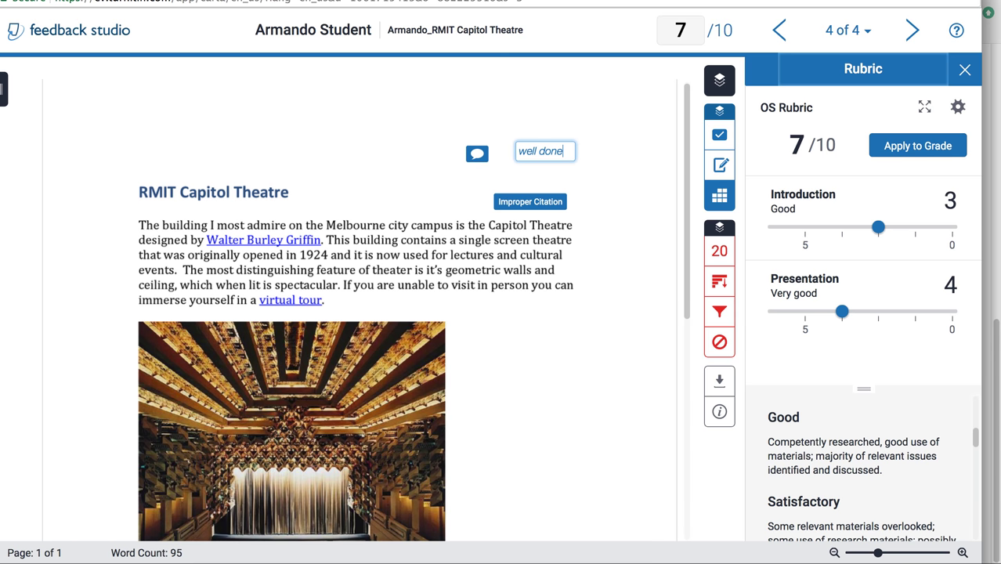
pyautogui.click(580, 232)
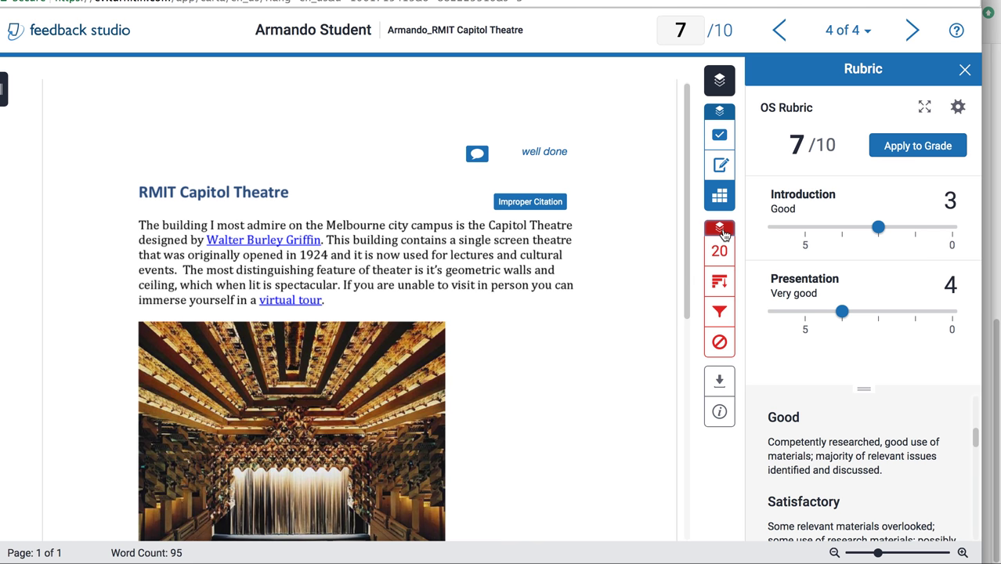
# Step: Compare the image's source caption with the similarity layer on and off, leaving the layer active
pyautogui.moveTo(690, 219); pyautogui.dragTo(691, 275)
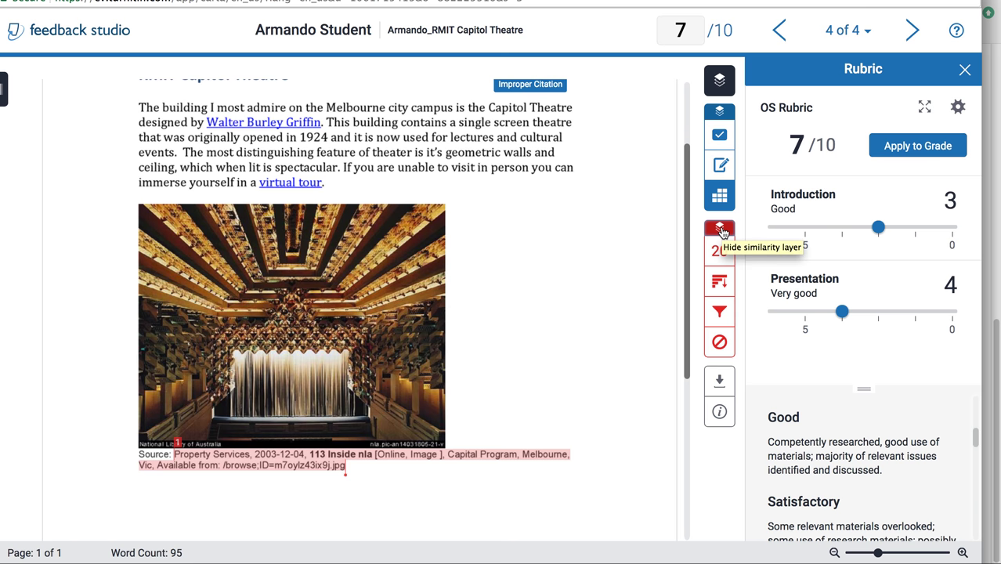
pyautogui.click(722, 231)
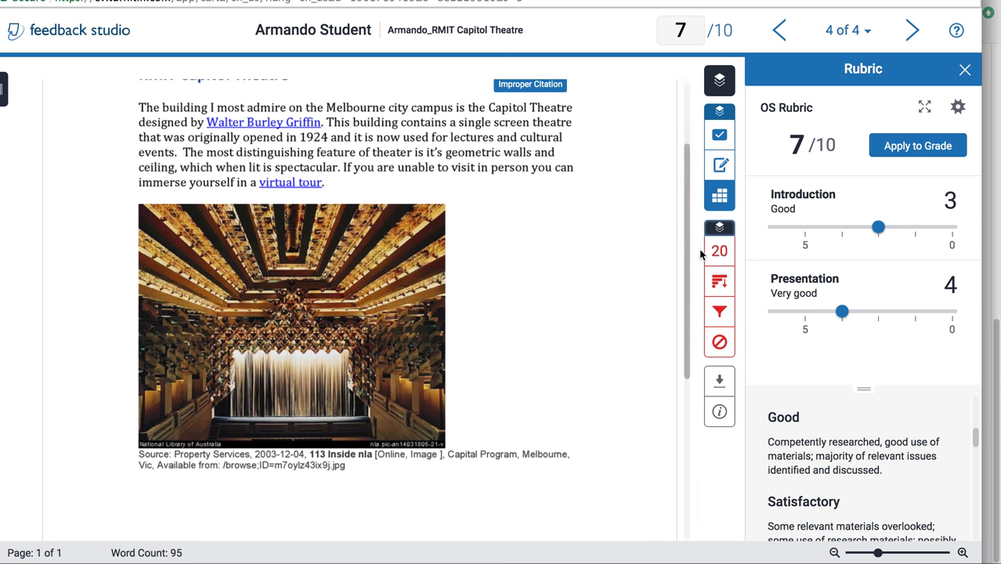
pyautogui.click(718, 230)
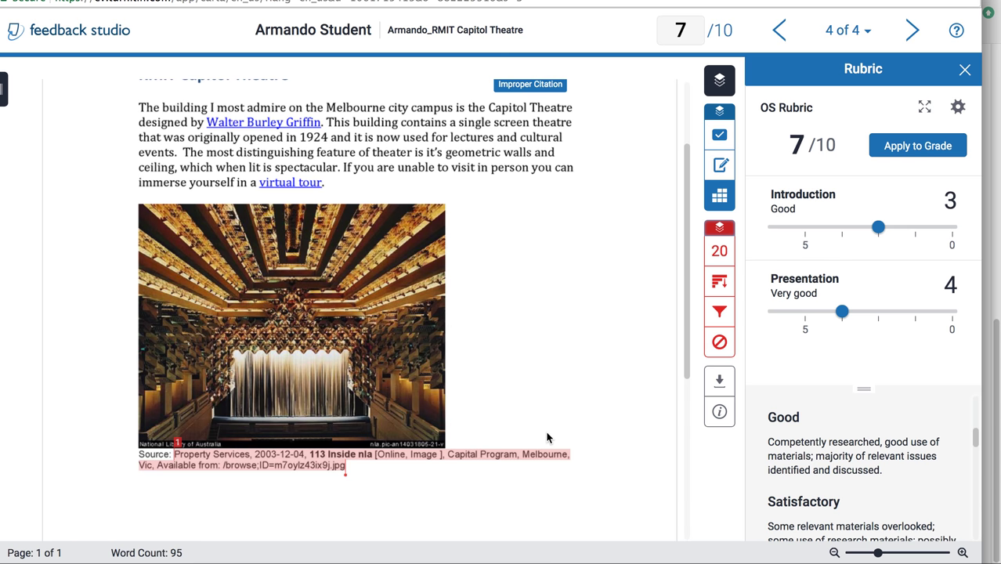
# Step: Review the Match Overview and examine the matched text from the www1.rmit.edu.au source
pyautogui.click(724, 252)
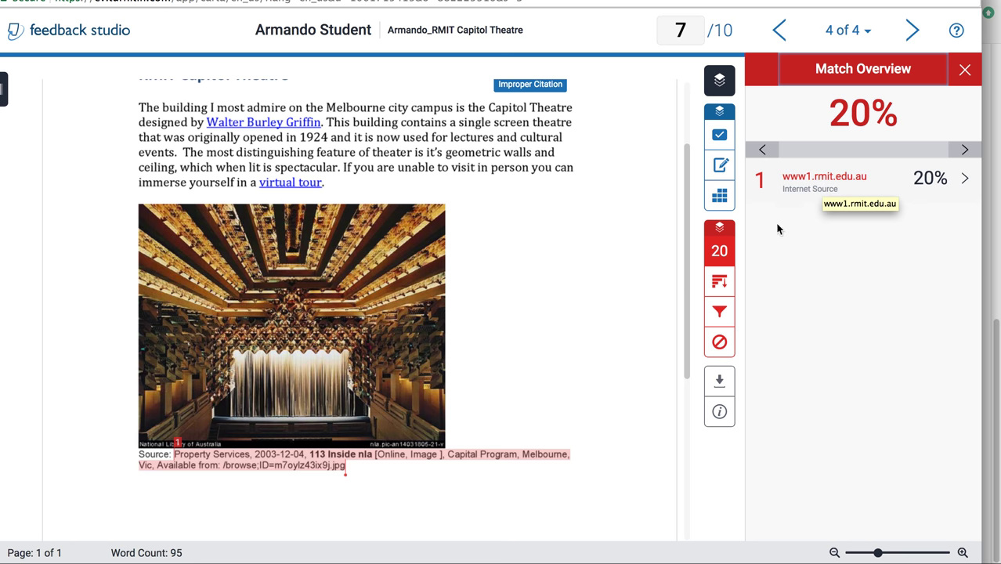
pyautogui.click(810, 178)
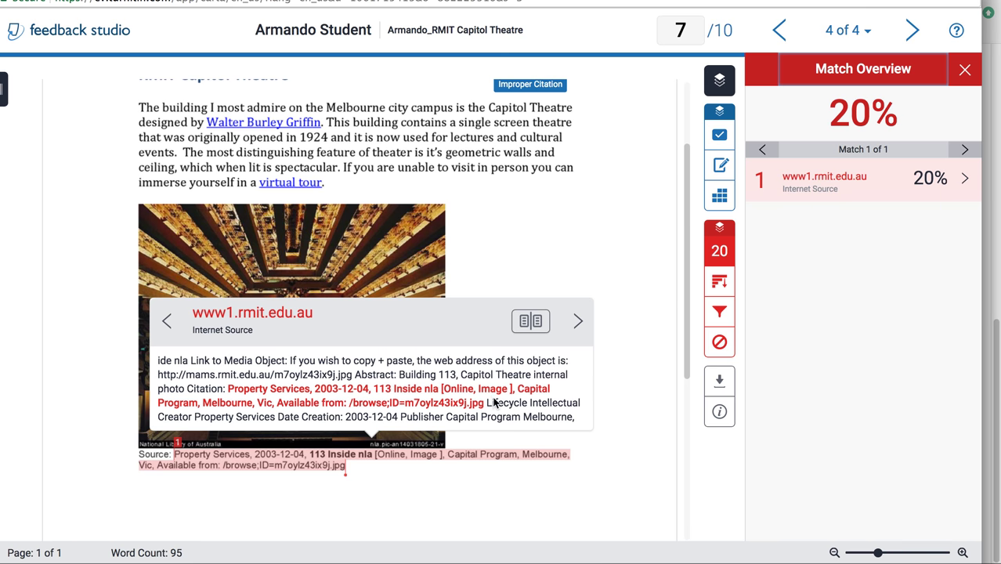
pyautogui.click(593, 253)
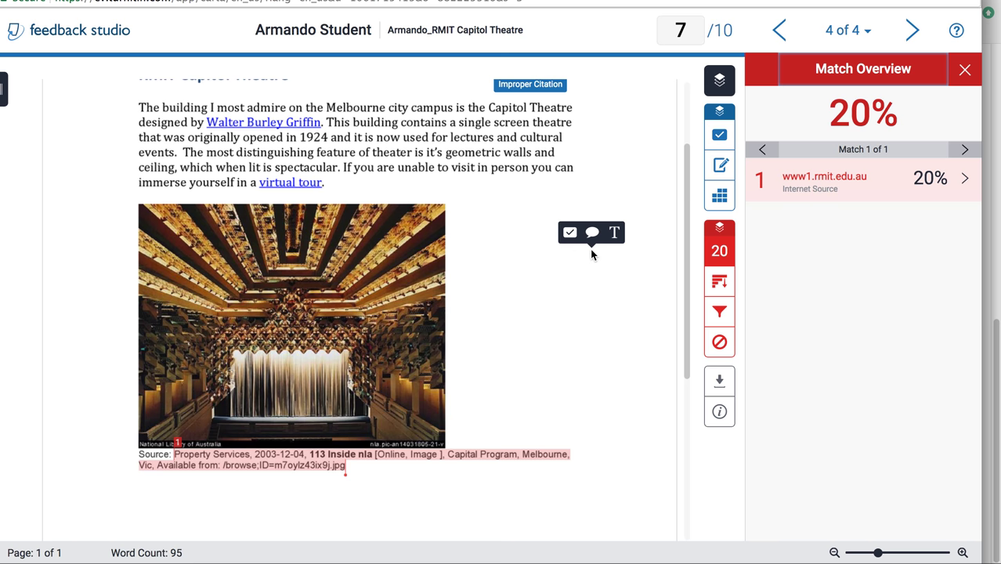
# Step: Review the similarity report's All Sources list, its Filters and Settings, and its Excluded Sources
pyautogui.click(722, 282)
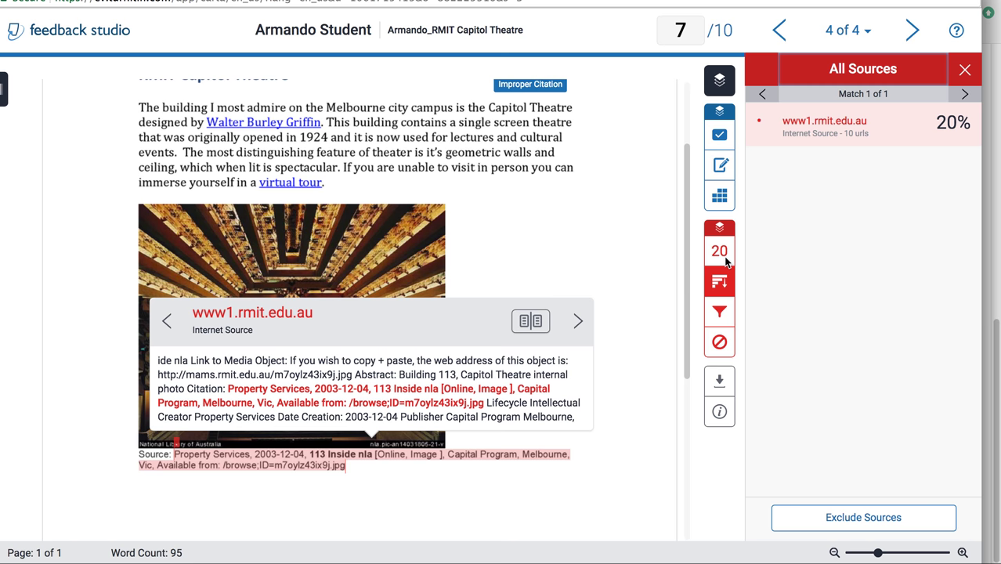
pyautogui.click(719, 314)
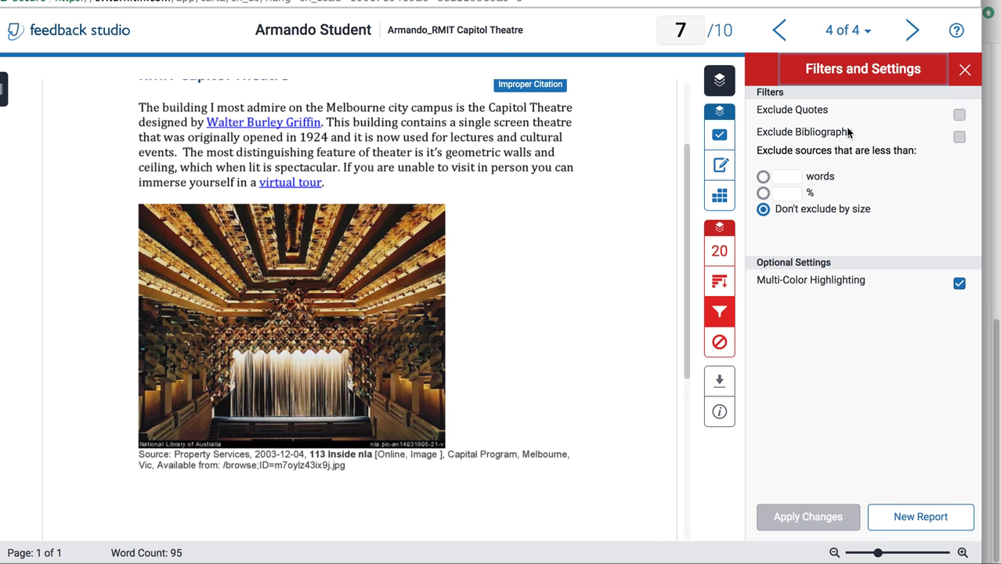
pyautogui.click(721, 345)
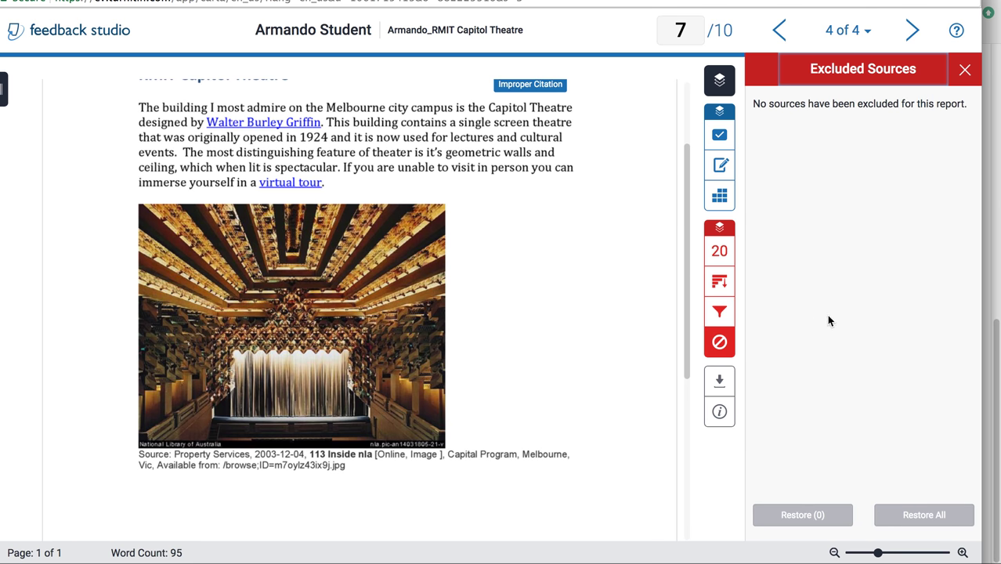
# Step: Check the download options for the paper without downloading, and view its submission details
pyautogui.click(721, 382)
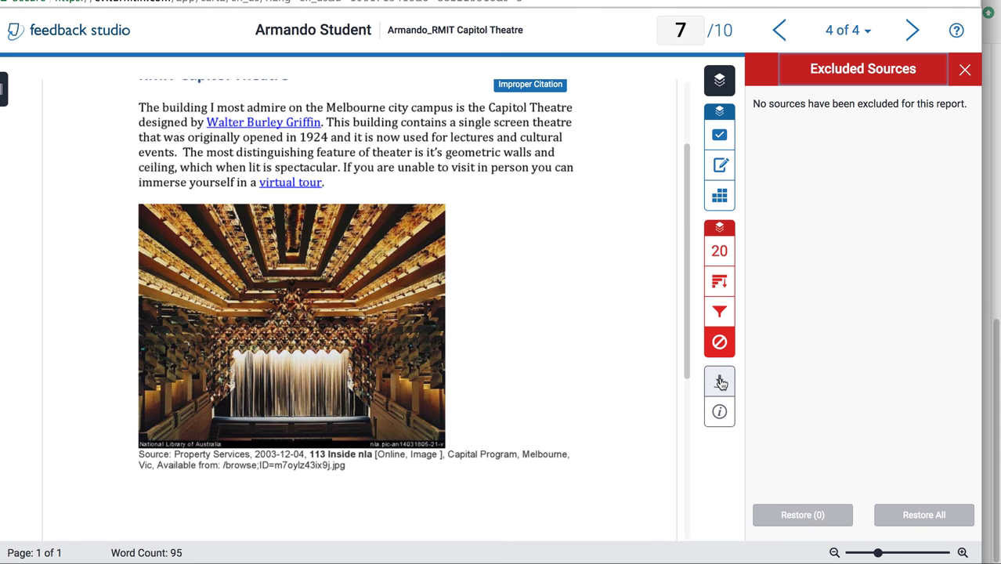
pyautogui.click(722, 382)
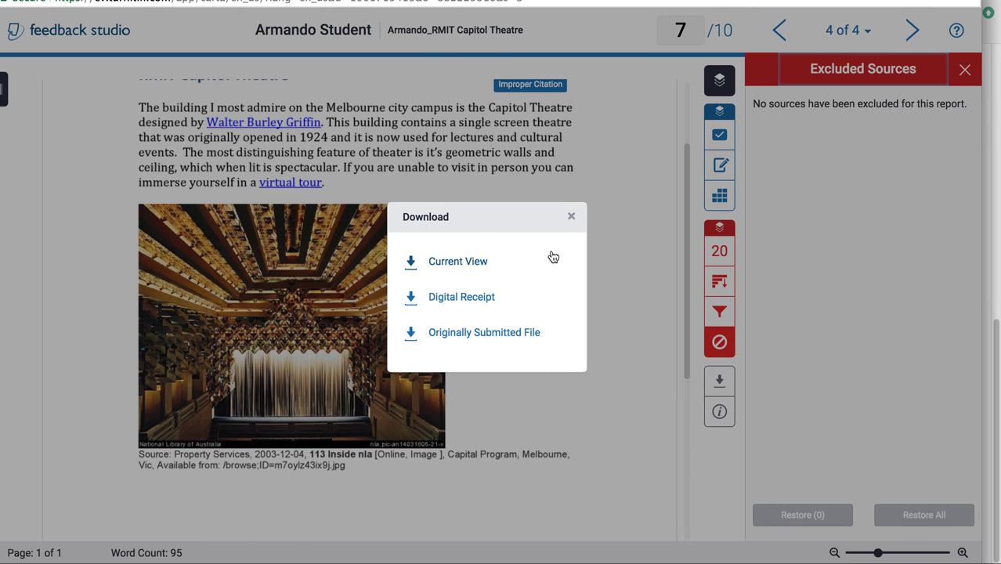
pyautogui.click(573, 218)
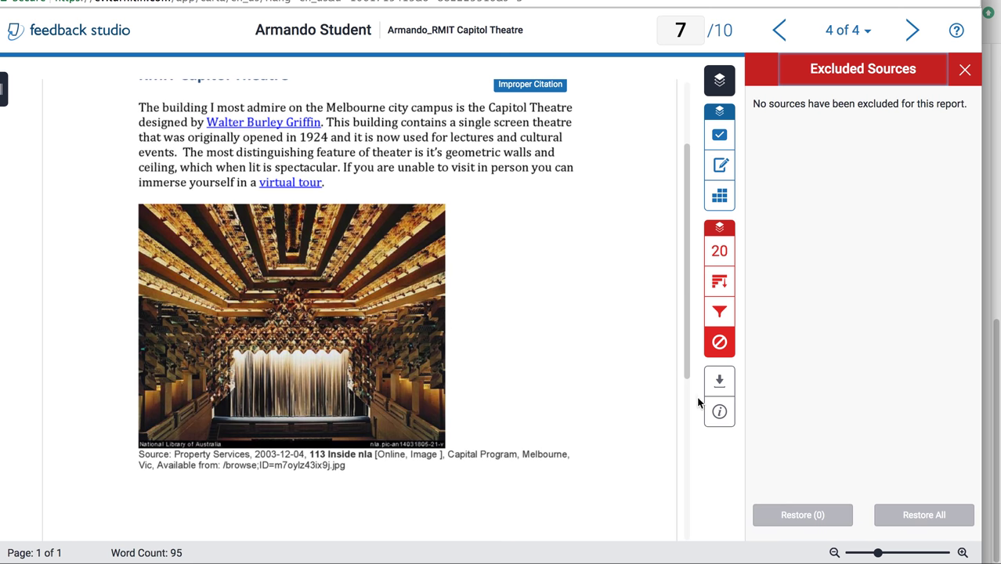
pyautogui.click(718, 412)
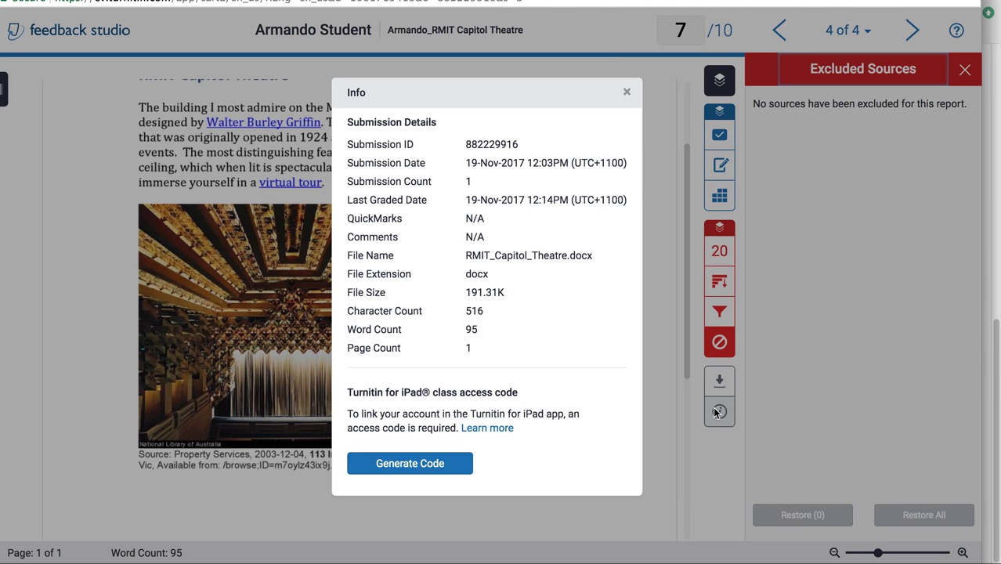